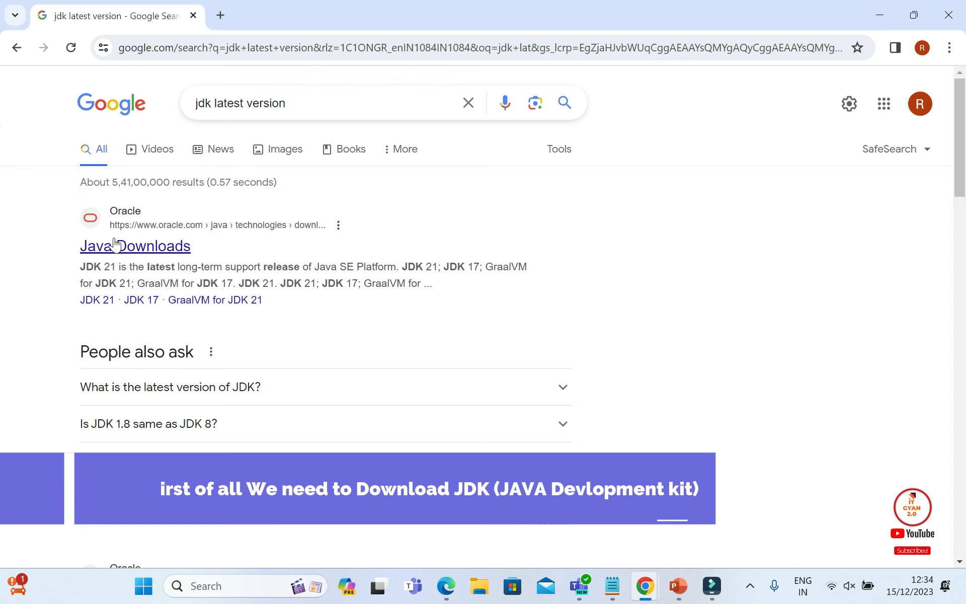
Open Oracle's Java Downloads page and download the JDK 21 x64 Installer for Windows, jdk-21_windows-x64_bin.exe.
{"action": "left_click", "coordinate": [135, 246]}
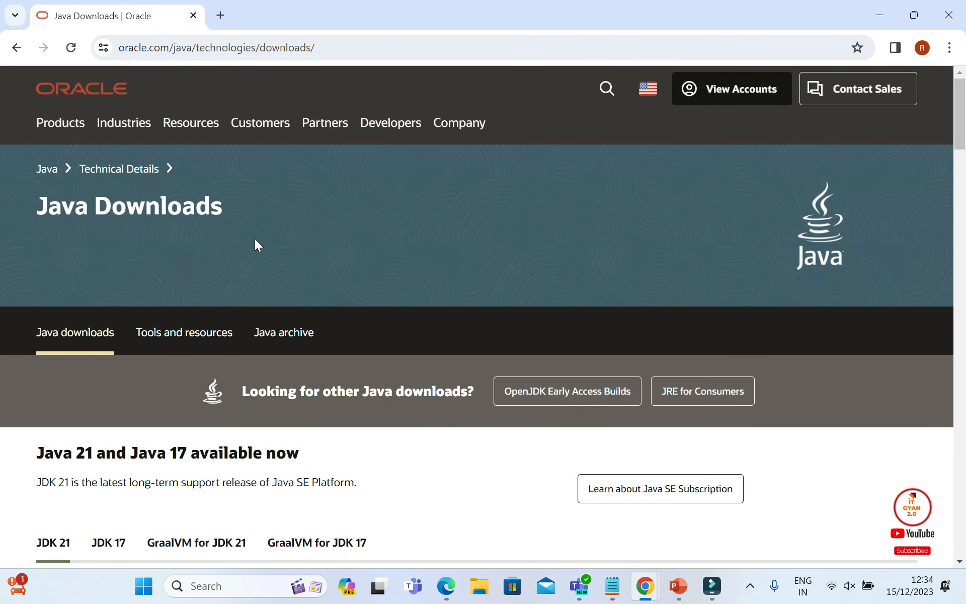
{"action": "scroll", "coordinate": [254, 245], "scroll_direction": "down", "scroll_amount": 3}
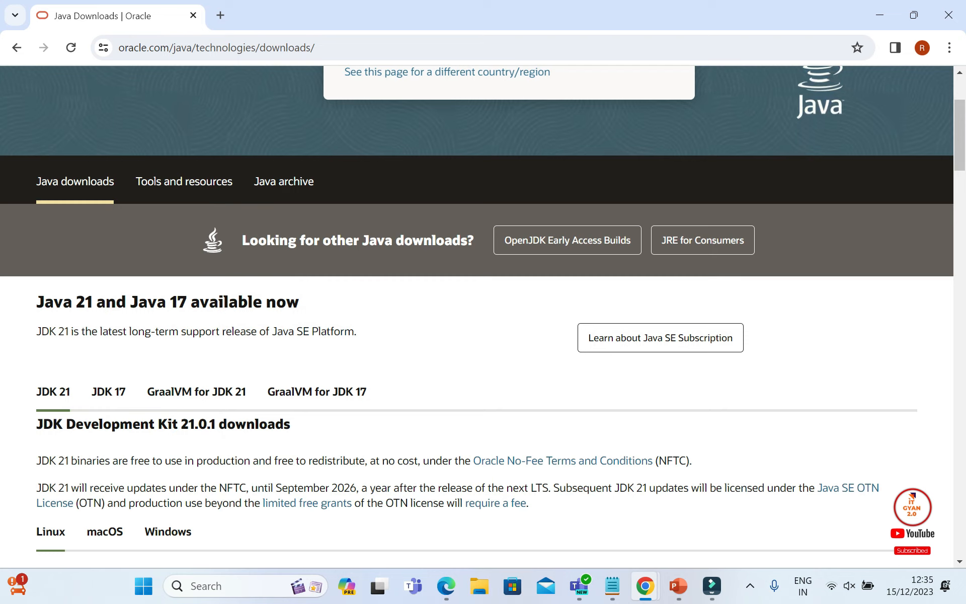
{"action": "scroll", "coordinate": [89, 415], "scroll_direction": "down", "scroll_amount": 3}
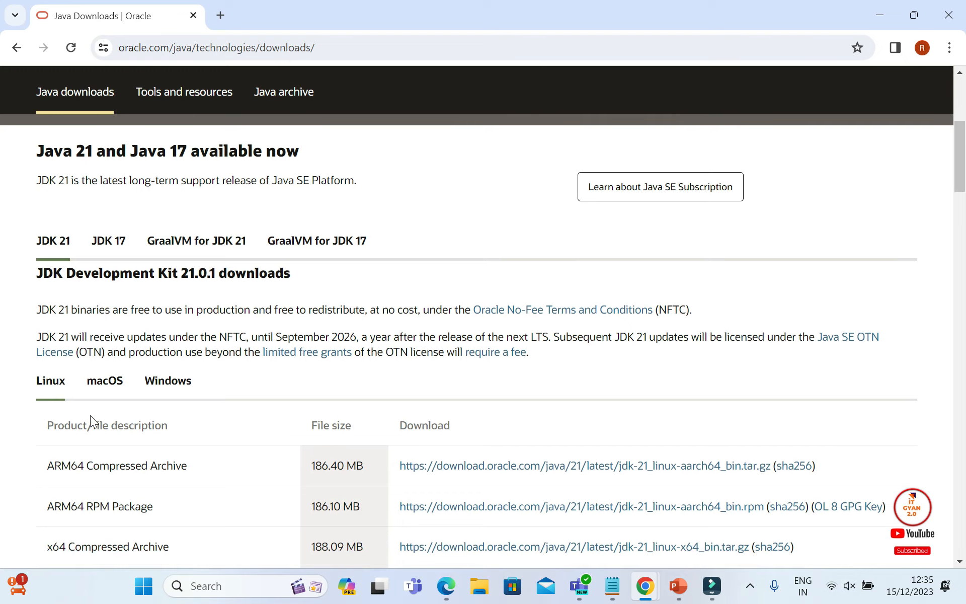
{"action": "scroll", "coordinate": [210, 408], "scroll_direction": "up", "scroll_amount": 1}
{"action": "scroll", "coordinate": [218, 408], "scroll_direction": "down", "scroll_amount": 5}
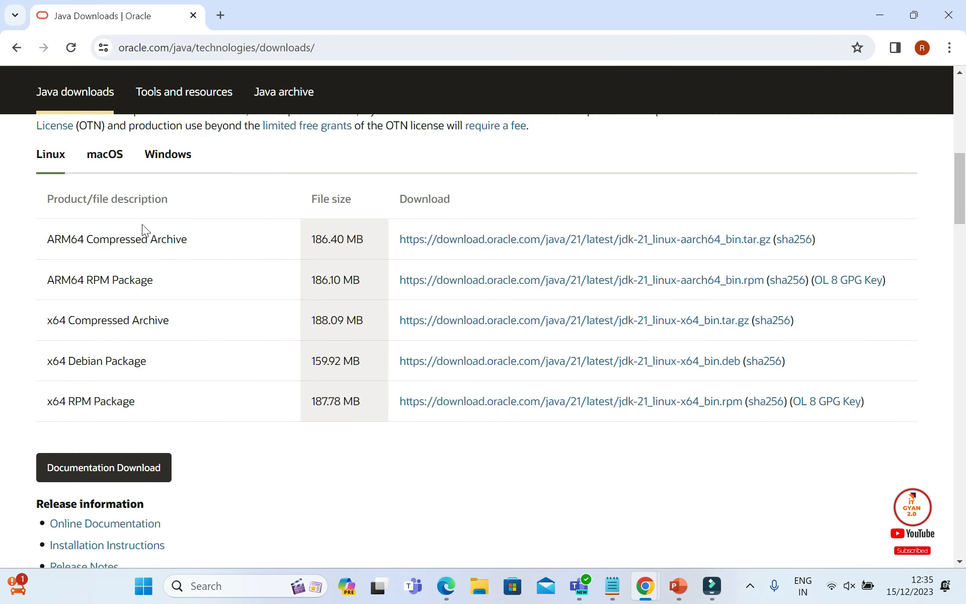
{"action": "left_click", "coordinate": [169, 155]}
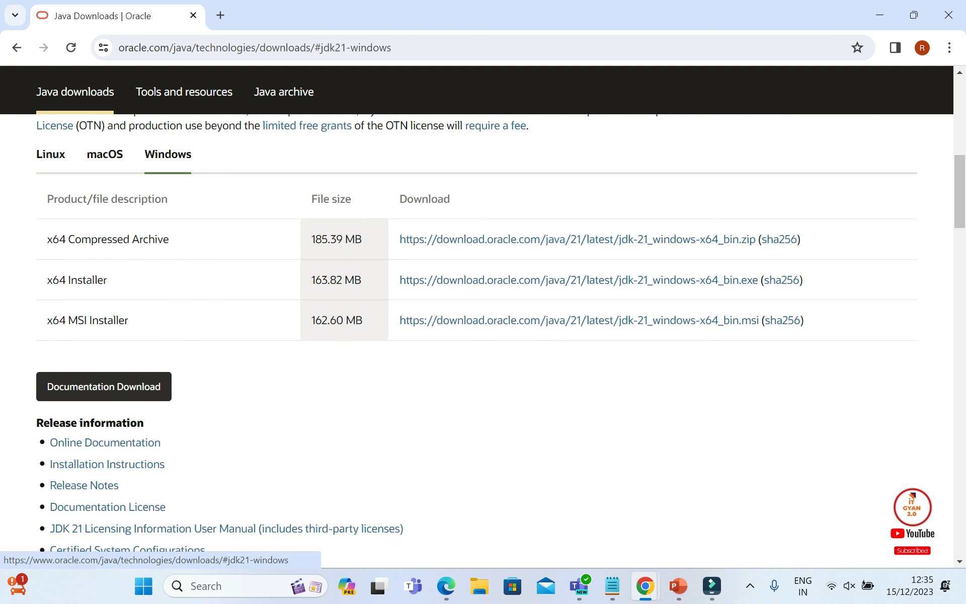
{"action": "left_click", "coordinate": [532, 285]}
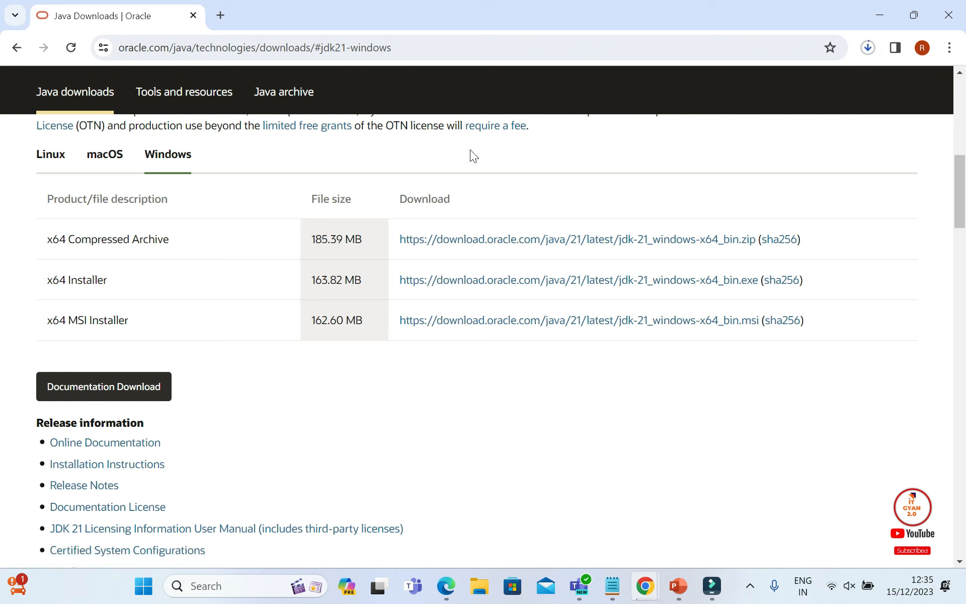
Run the downloaded jdk-21_windows-x64_bin installer from the Downloads folder and close the browser.
{"action": "left_click", "coordinate": [868, 48]}
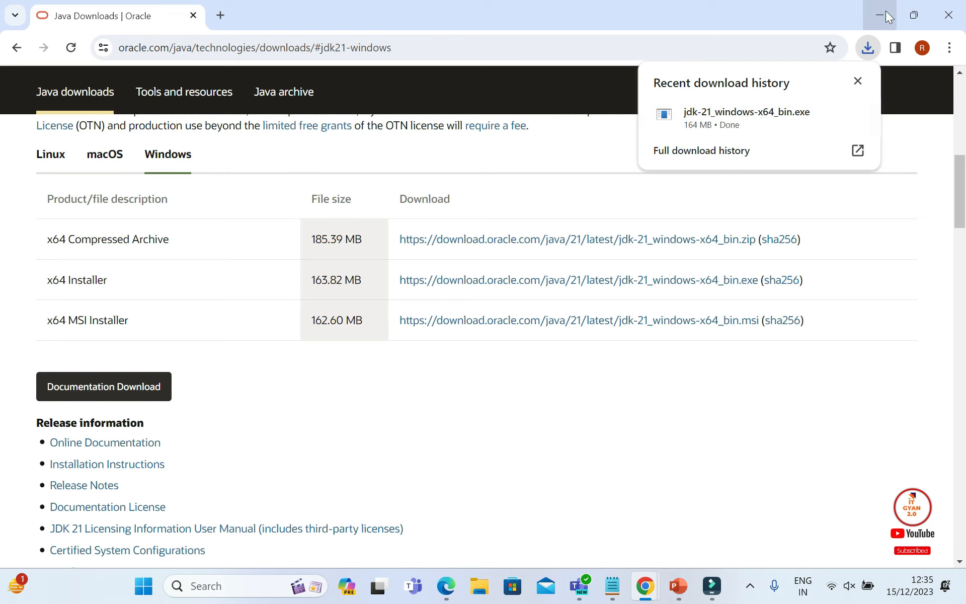
{"action": "left_click", "coordinate": [828, 114]}
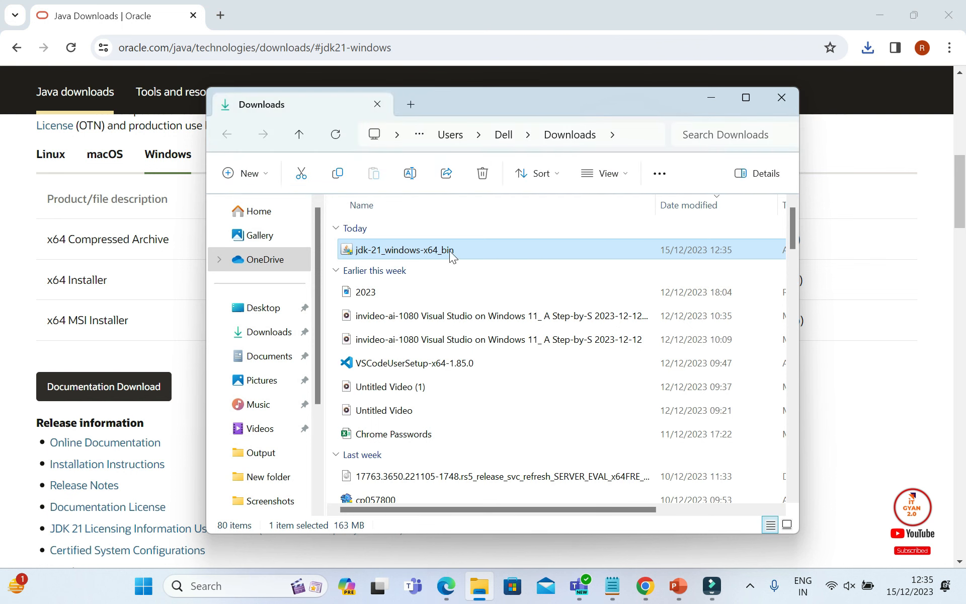
{"action": "double_click", "coordinate": [449, 251]}
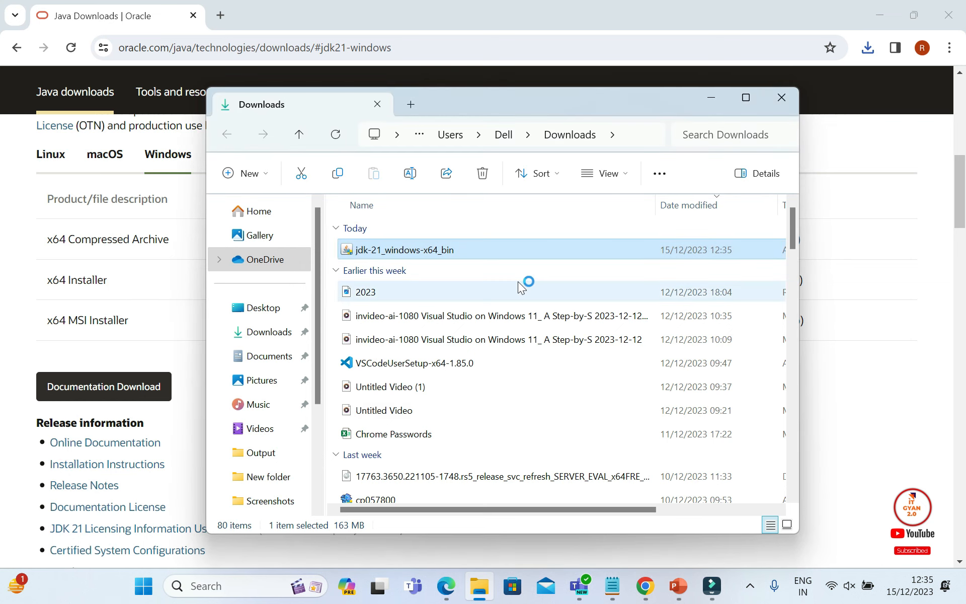
{"action": "left_click", "coordinate": [949, 15]}
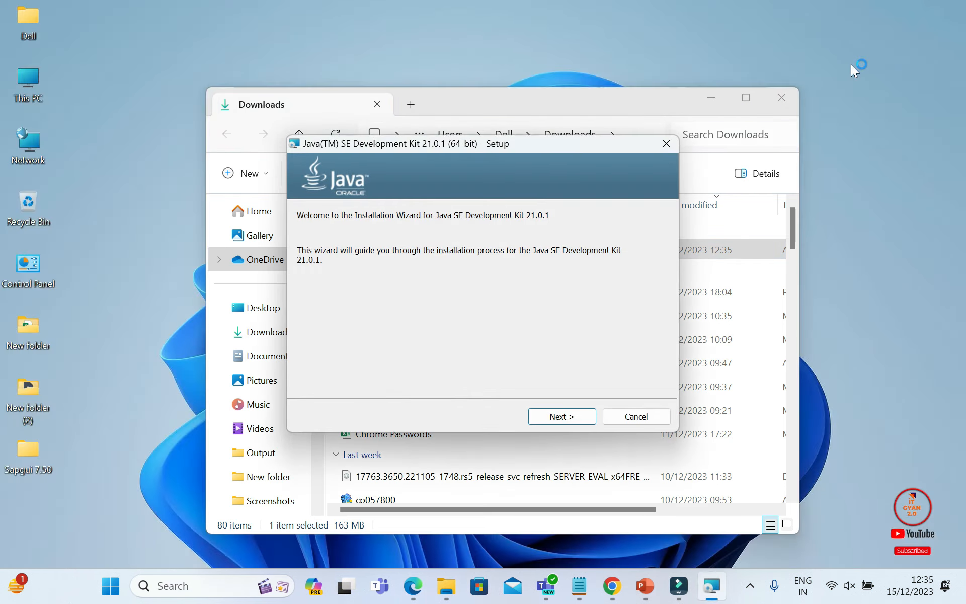
Install Java SE Development Kit 21.0.1 to C:\Program Files\Java\jdk-21\, then close the wizard and the Downloads window.
{"action": "left_click", "coordinate": [562, 416]}
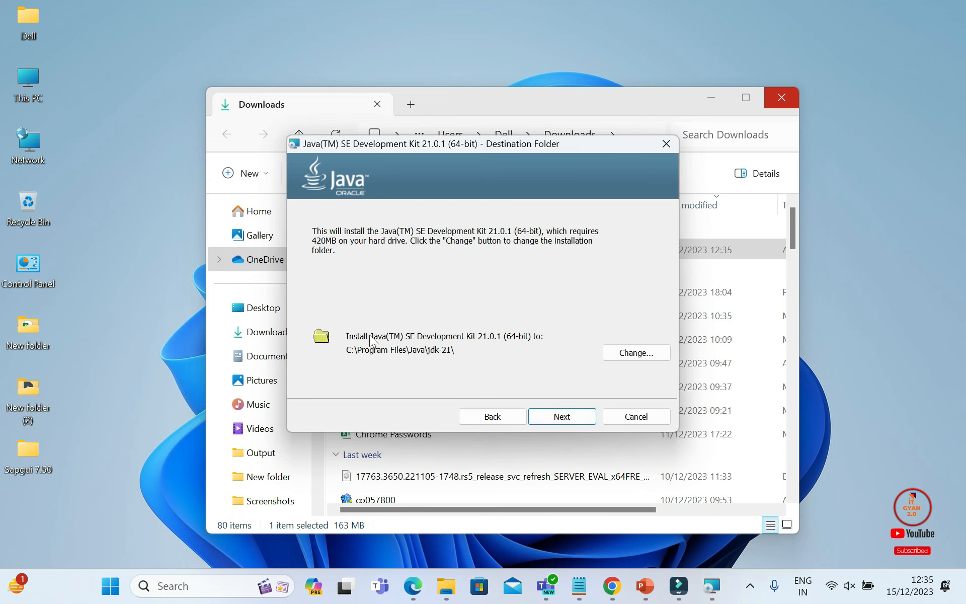
{"action": "left_click", "coordinate": [569, 418]}
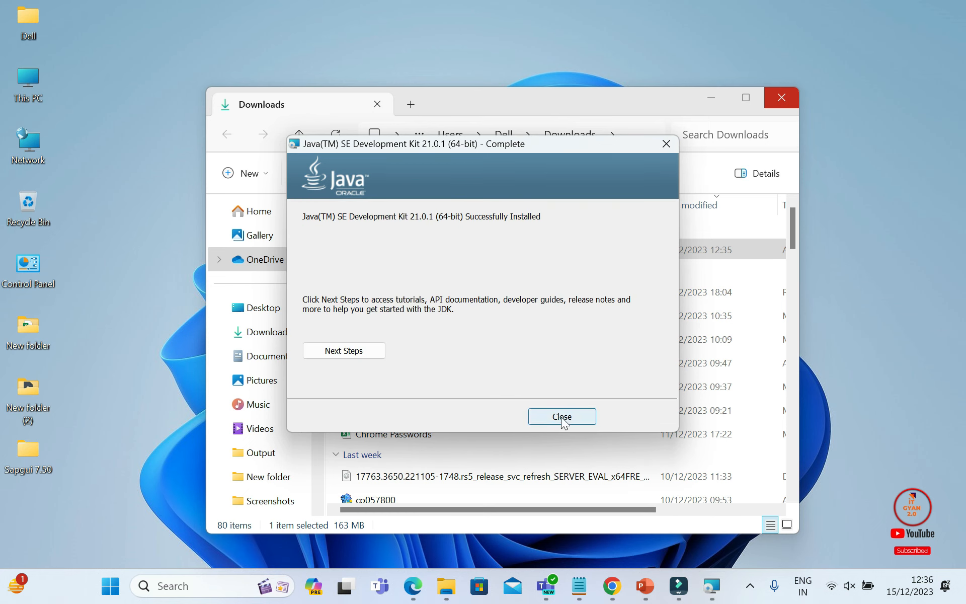
{"action": "left_click", "coordinate": [560, 416]}
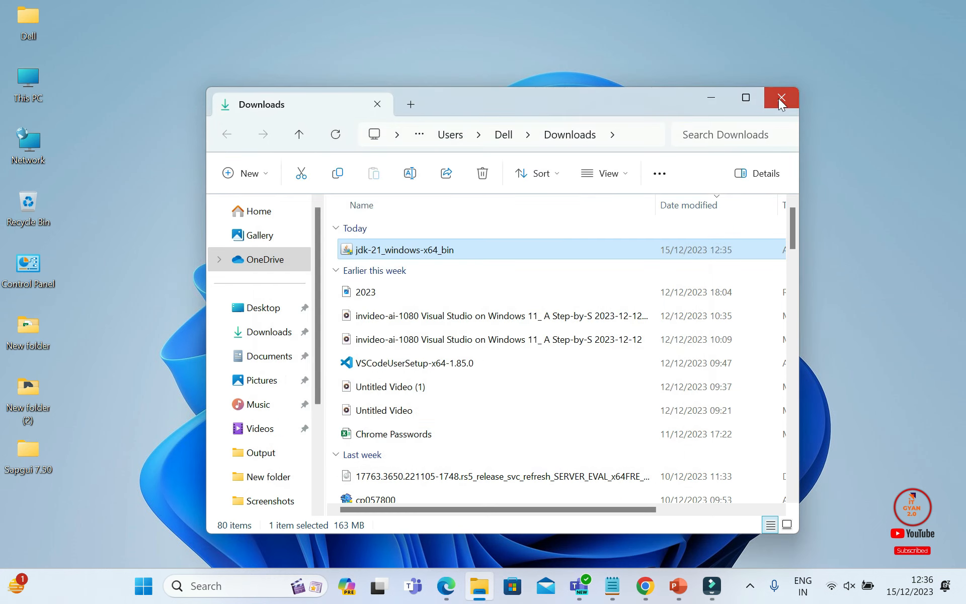
{"action": "left_click", "coordinate": [780, 103]}
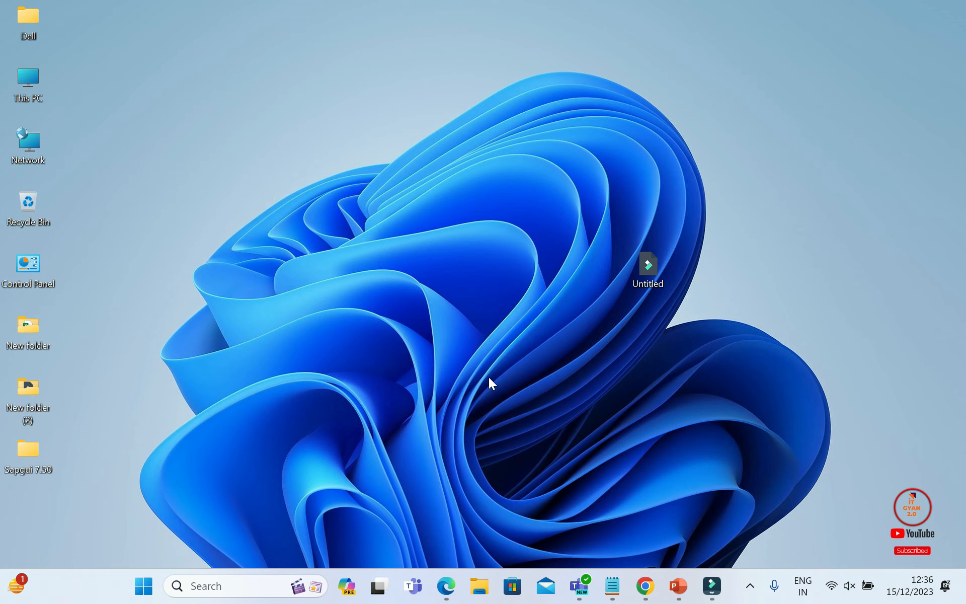
{"action": "left_click", "coordinate": [144, 586]}
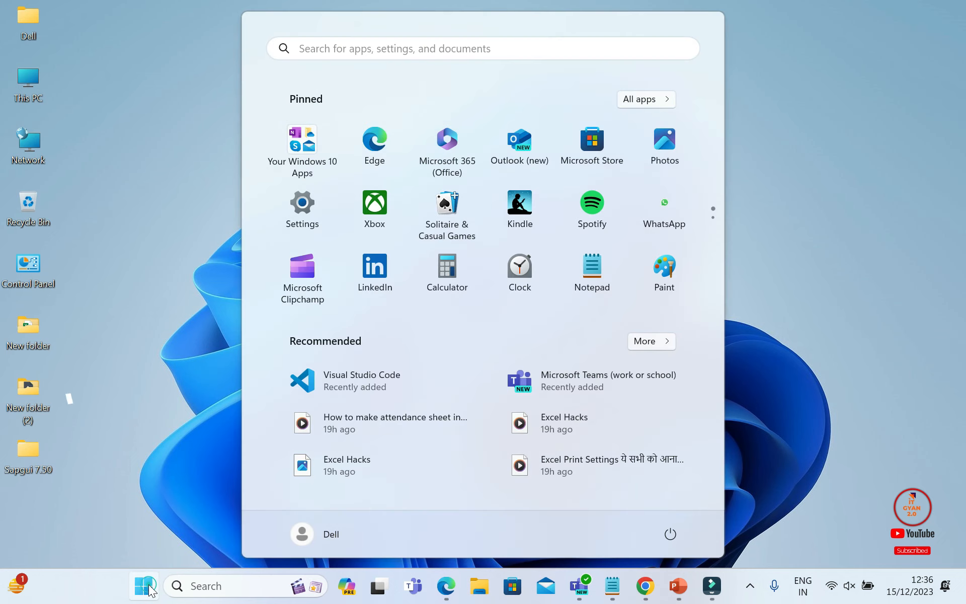
{"action": "type", "text": "env"}
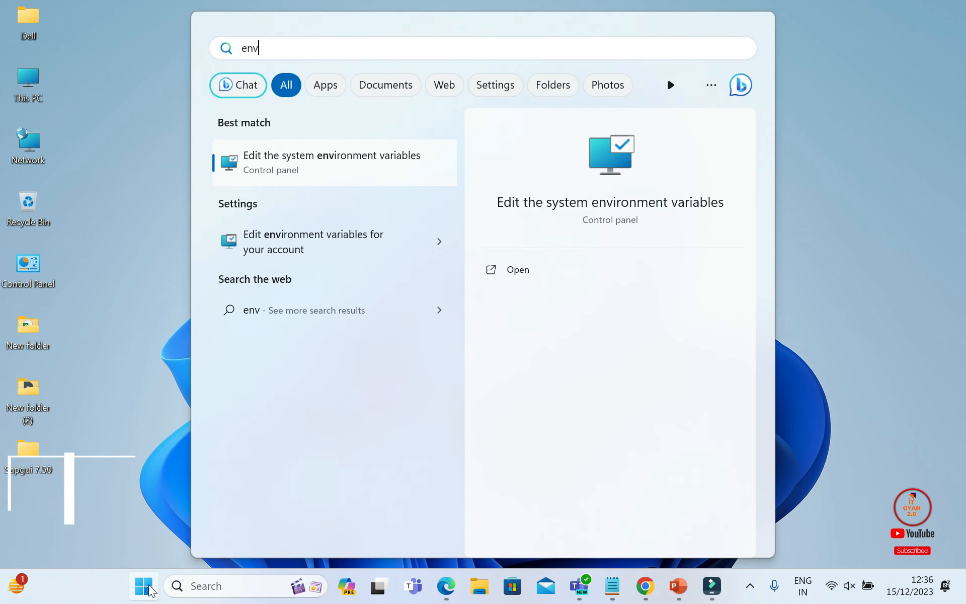
{"action": "left_click", "coordinate": [301, 241]}
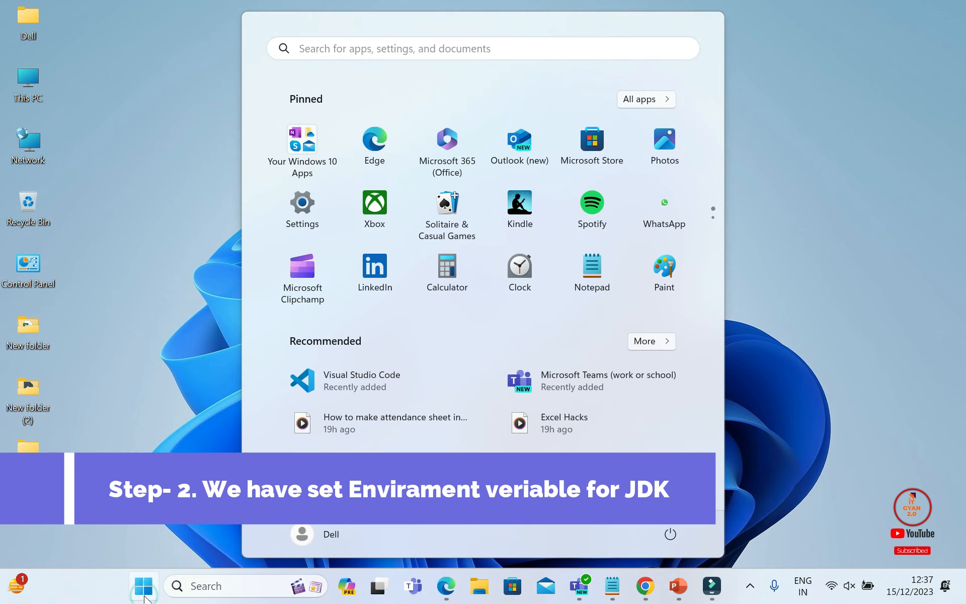
Search Windows for "env", open the system environment variables, and open the system variable Path for editing.
{"action": "type", "text": "env"}
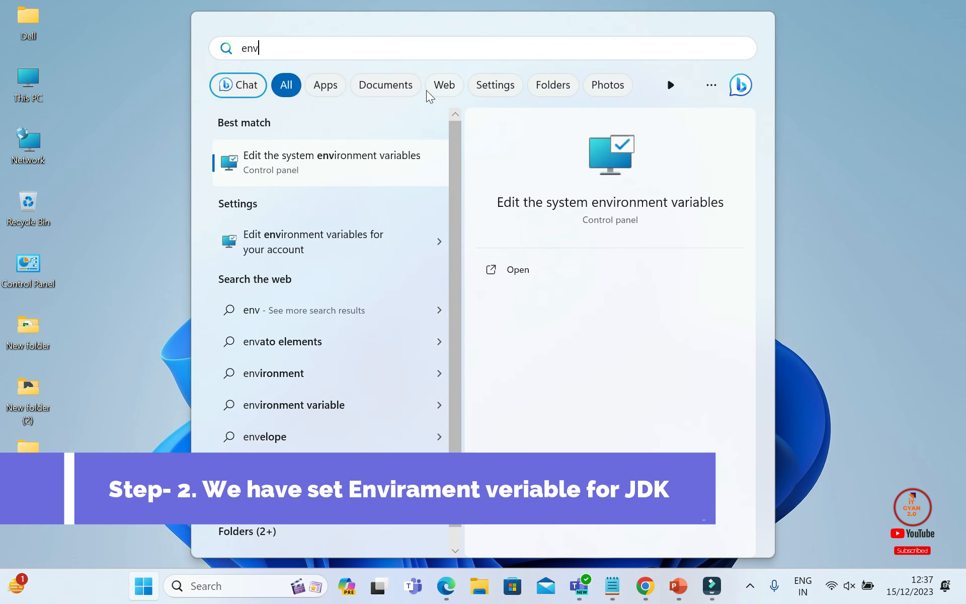
{"action": "left_click", "coordinate": [346, 169]}
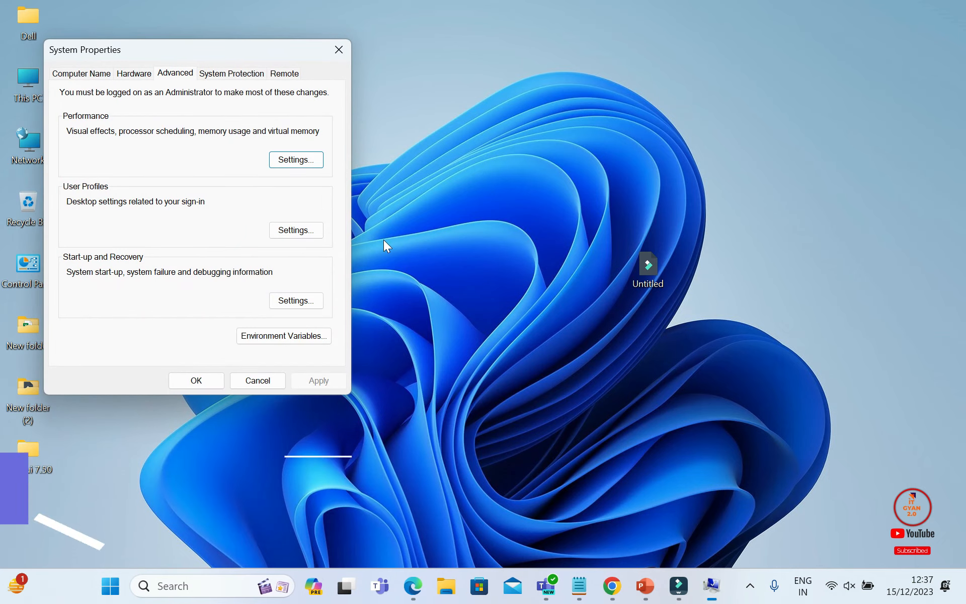
{"action": "left_click", "coordinate": [270, 336]}
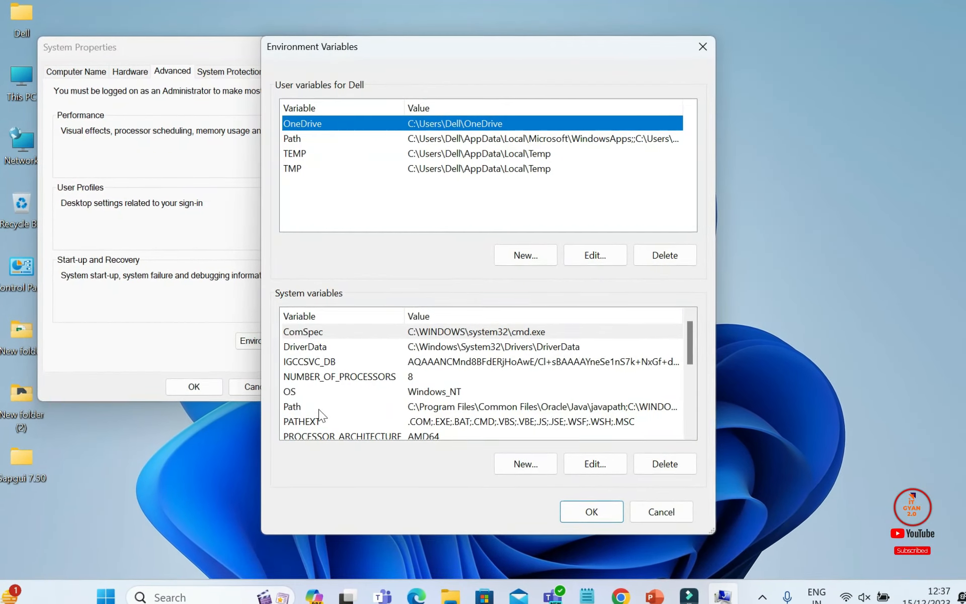
{"action": "left_click", "coordinate": [294, 405]}
{"action": "left_click", "coordinate": [602, 470]}
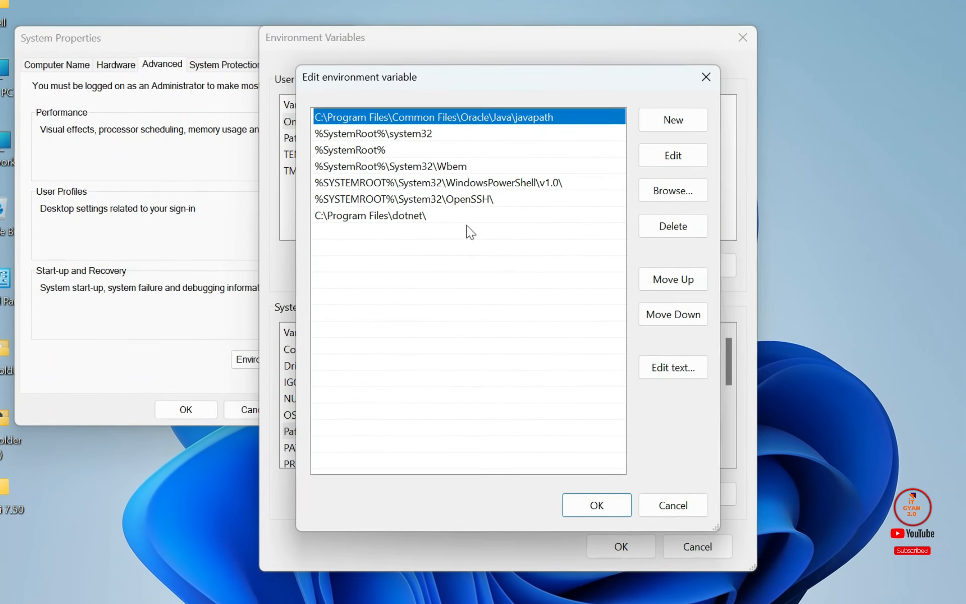
Browse in File Explorer to the folder C:\Program Files\Java\jdk-21\bin.
{"action": "left_click", "coordinate": [465, 603]}
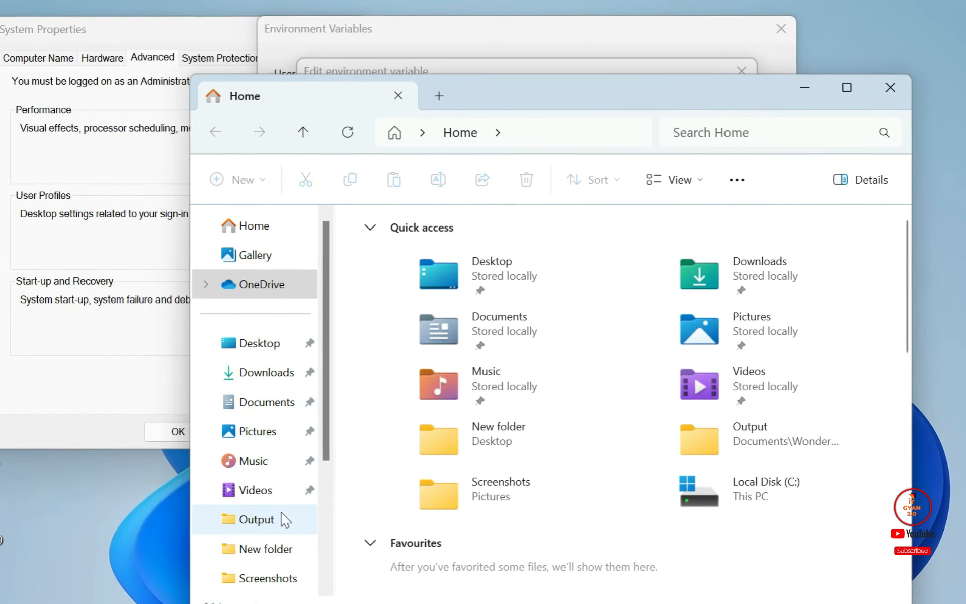
{"action": "left_click_drag", "start_coordinate": [330, 306], "coordinate": [330, 479]}
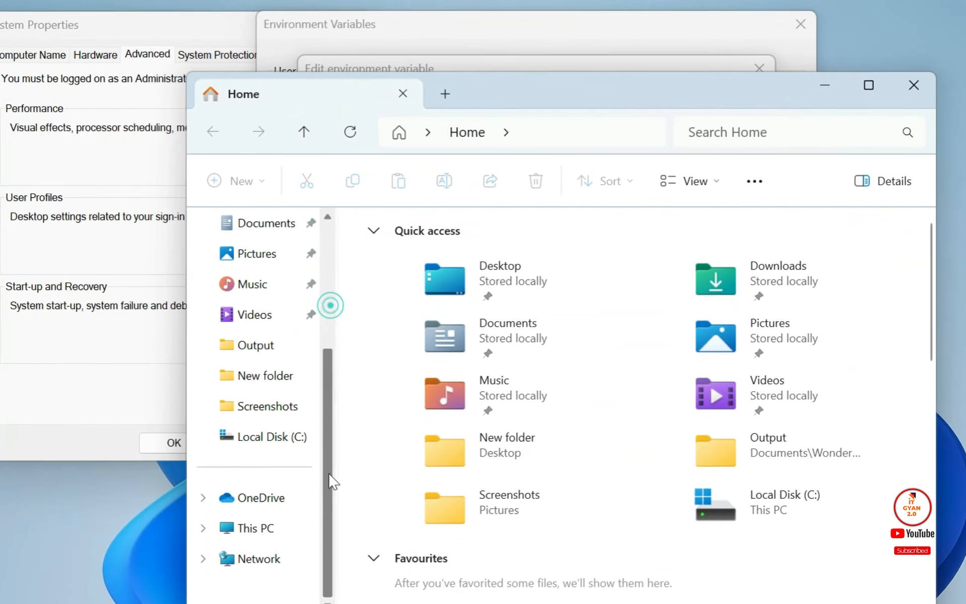
{"action": "left_click", "coordinate": [270, 532]}
{"action": "double_click", "coordinate": [475, 291]}
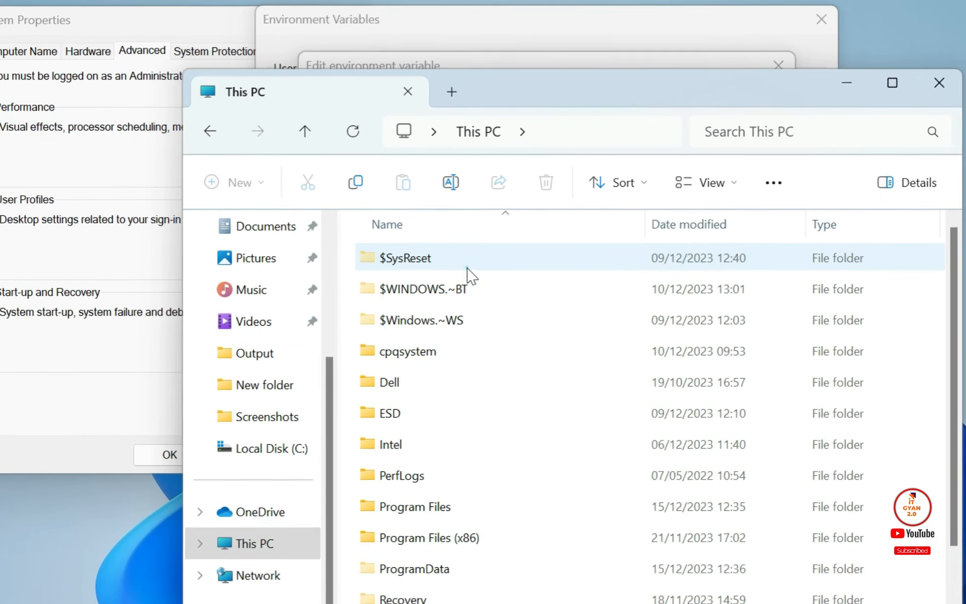
{"action": "double_click", "coordinate": [461, 526]}
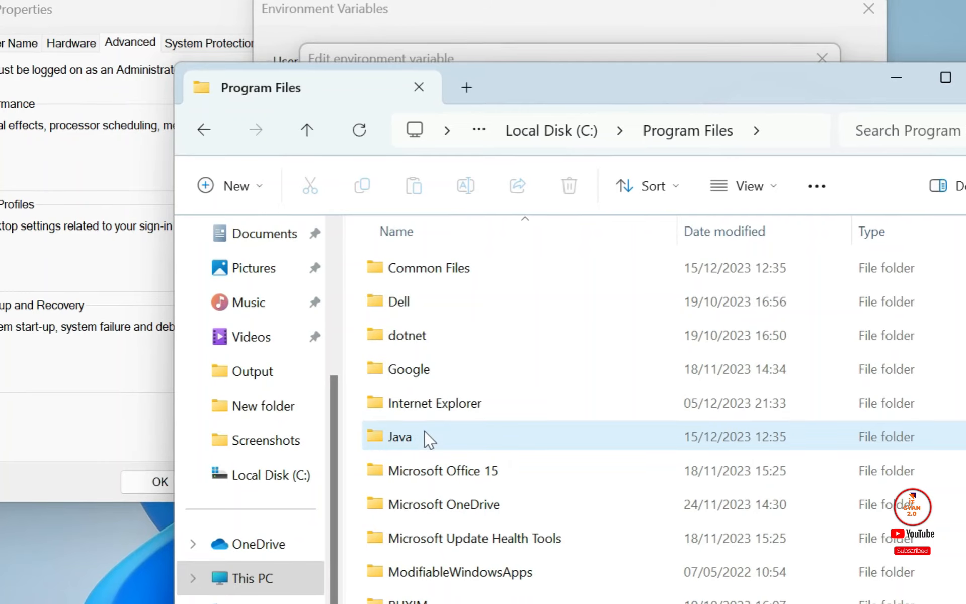
{"action": "double_click", "coordinate": [424, 434]}
{"action": "double_click", "coordinate": [432, 272]}
{"action": "double_click", "coordinate": [410, 275]}
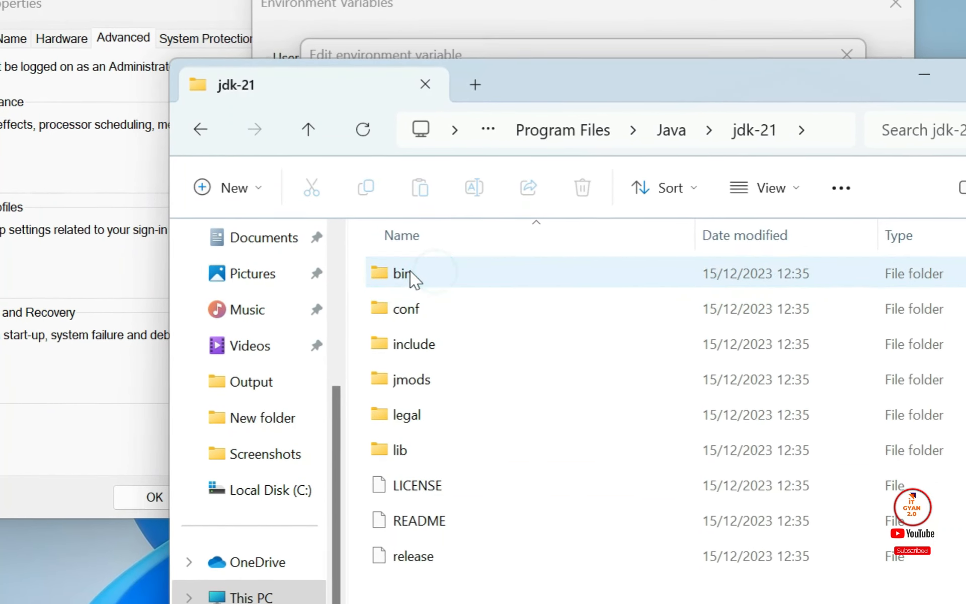
Copy the full path of the jdk-21 bin folder and return to the Path variable's entries.
{"action": "left_click", "coordinate": [772, 134]}
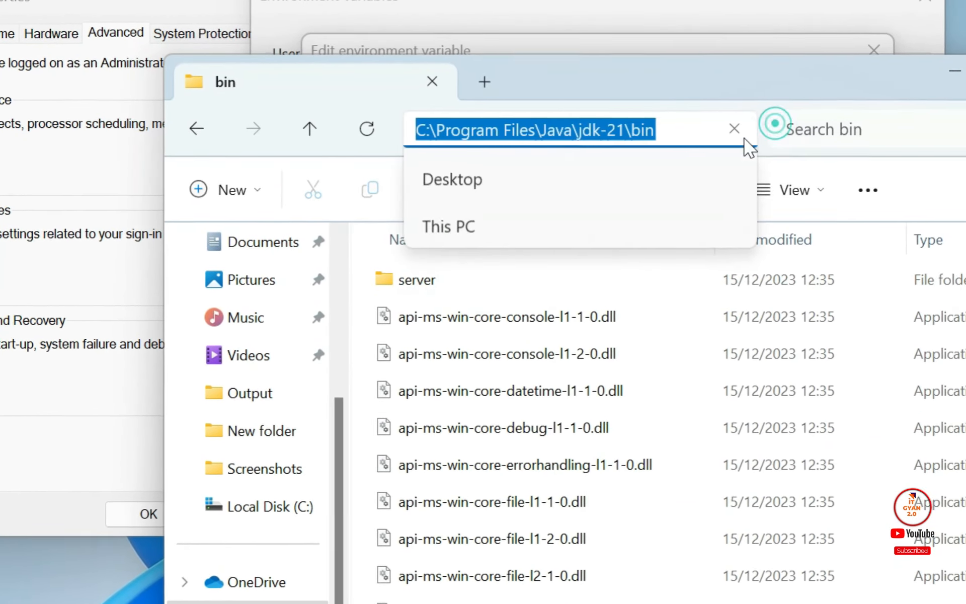
{"action": "right_click", "coordinate": [565, 138]}
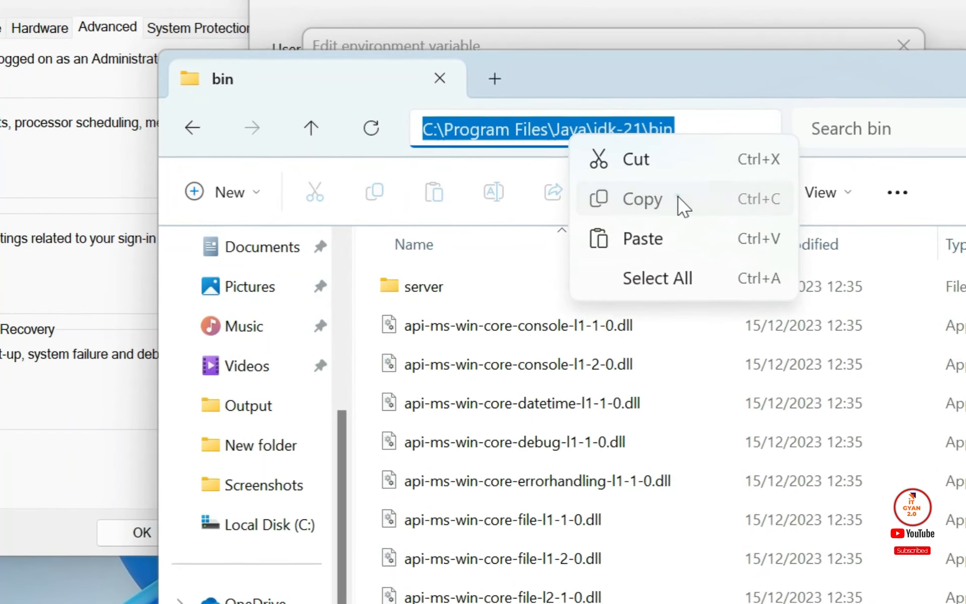
{"action": "left_click", "coordinate": [649, 198]}
{"action": "left_click", "coordinate": [965, 75]}
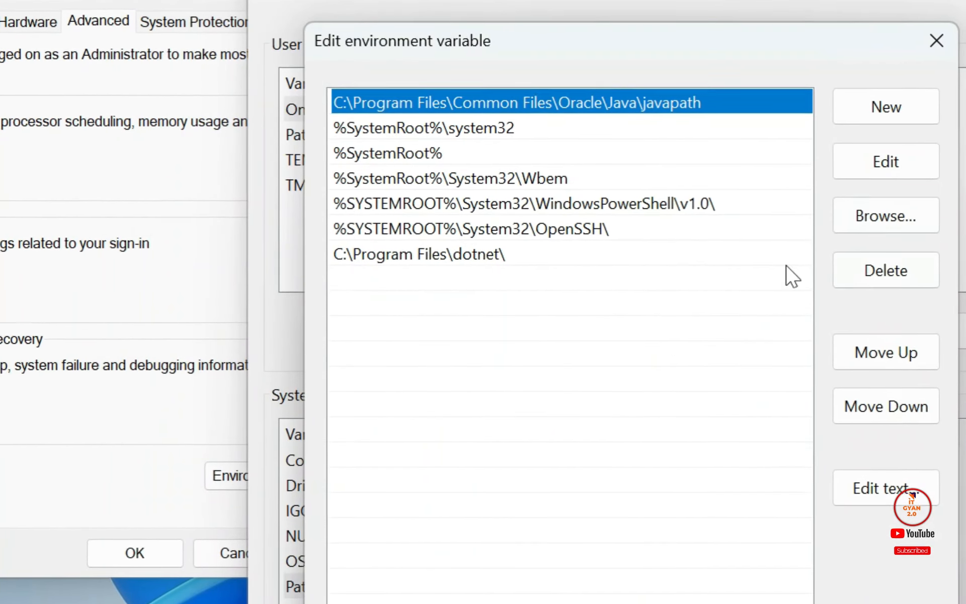
Add C:\Program Files\Java\jdk-21\bin as a new Path entry and confirm all the system settings dialogs.
{"action": "left_click", "coordinate": [889, 114]}
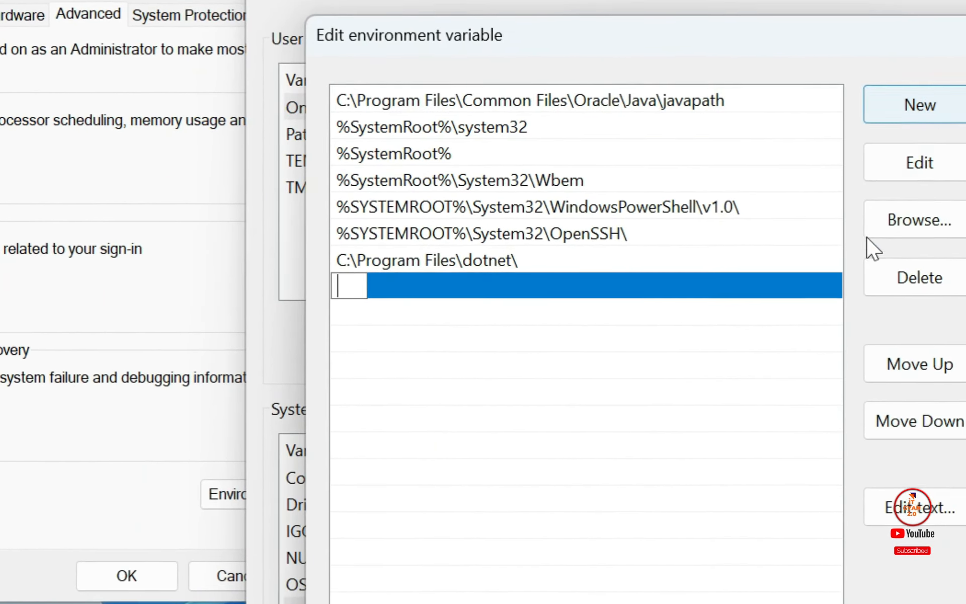
{"action": "key", "text": "ctrl+v"}
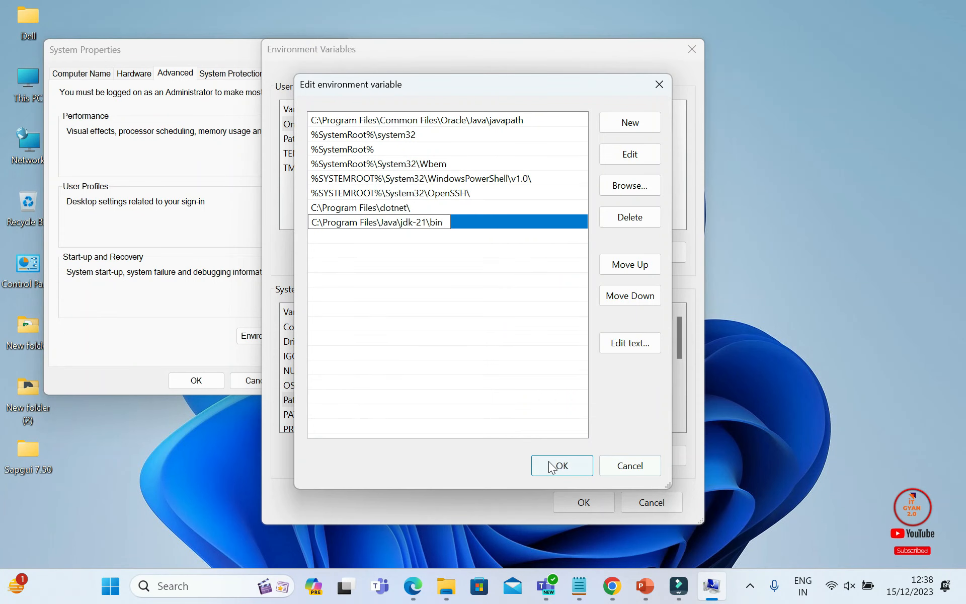
{"action": "left_click", "coordinate": [560, 465]}
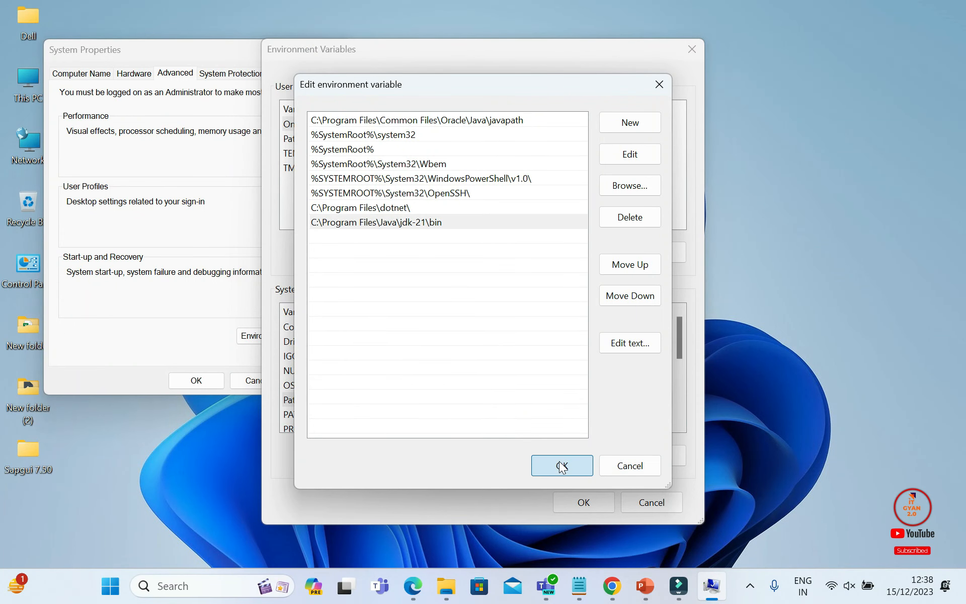
{"action": "left_click", "coordinate": [586, 503]}
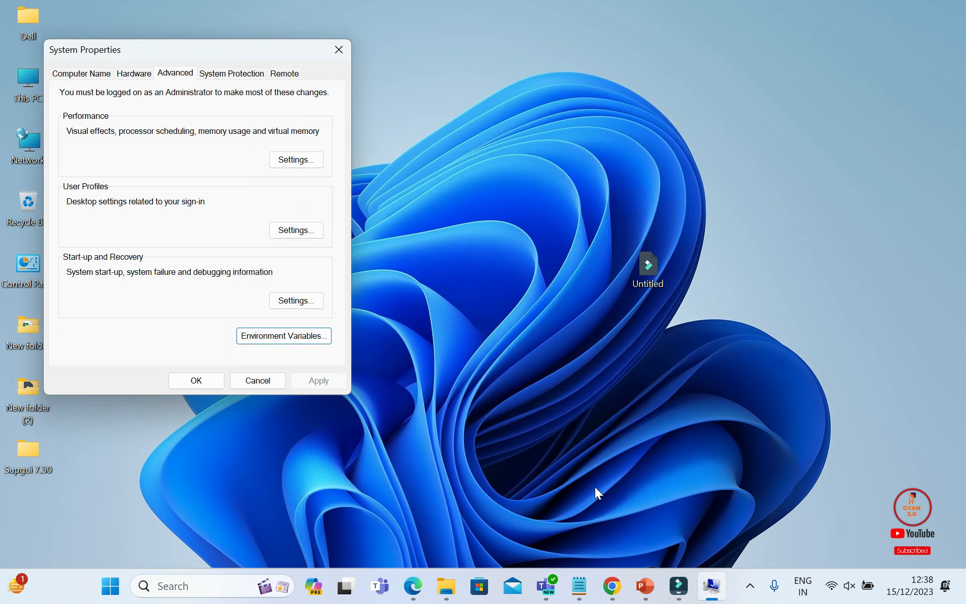
{"action": "left_click", "coordinate": [213, 381]}
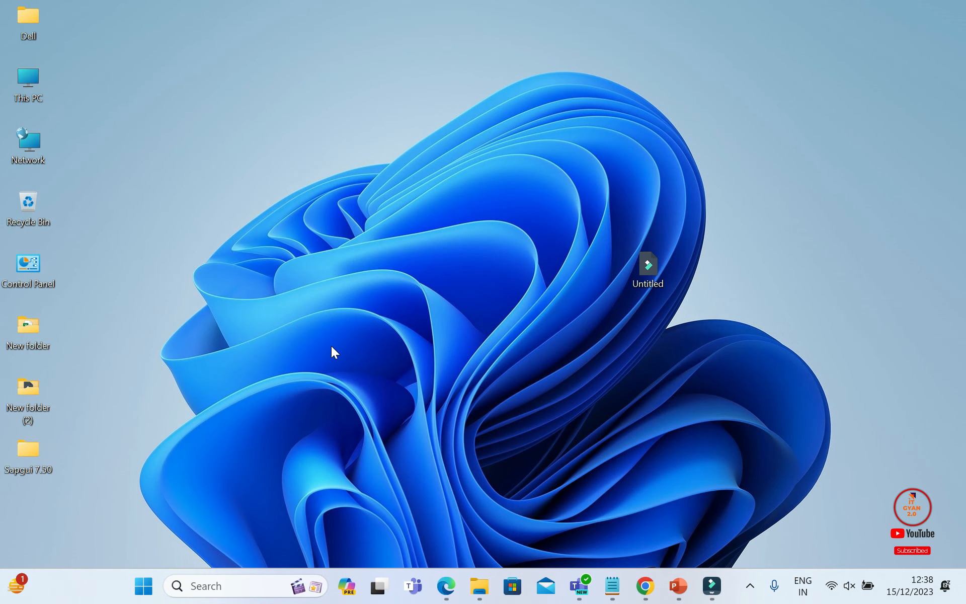
Open Google Chrome in a maximized window and search Google for "android studio download".
{"action": "left_click", "coordinate": [151, 586]}
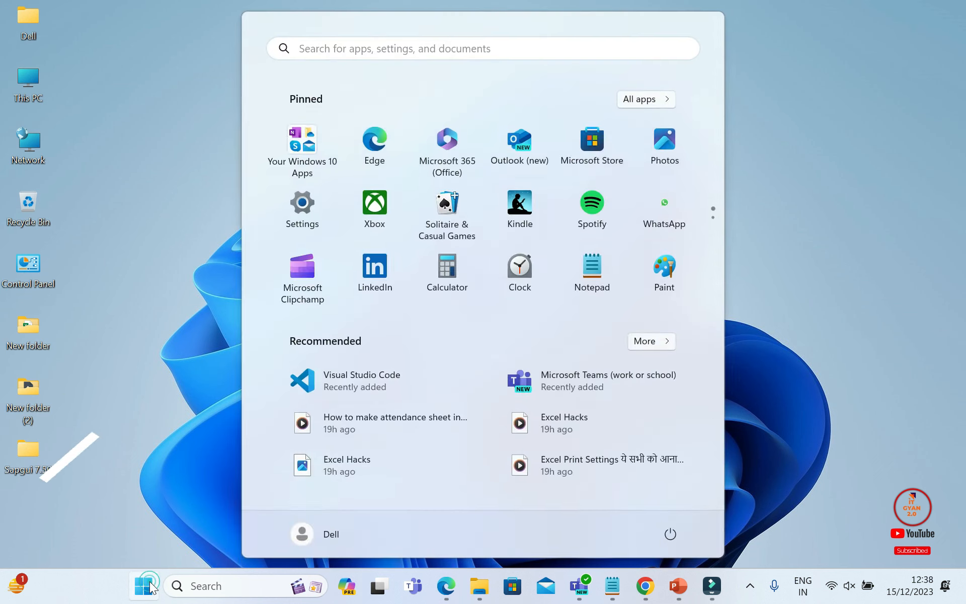
{"action": "type", "text": "chrome"}
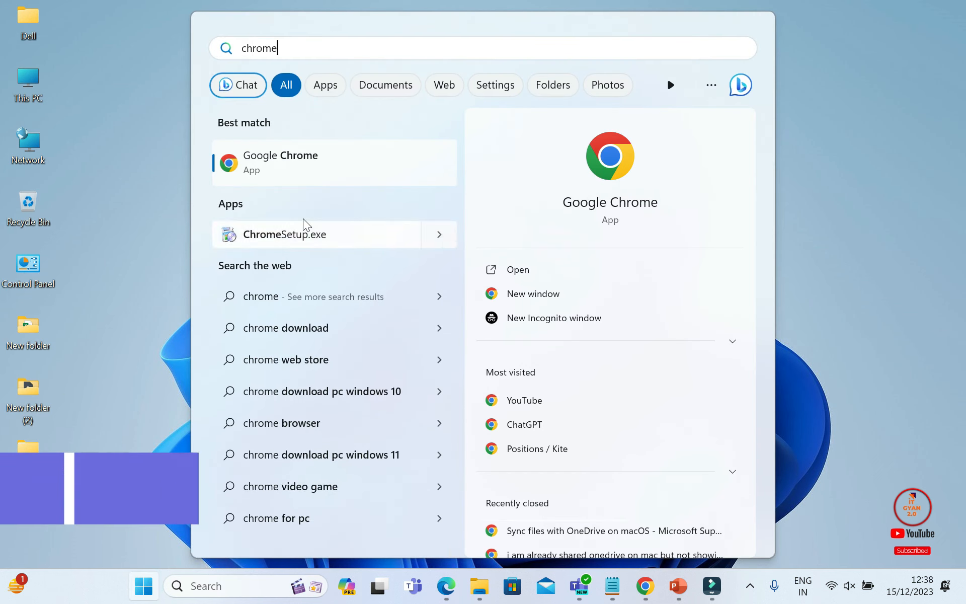
{"action": "left_click", "coordinate": [345, 168]}
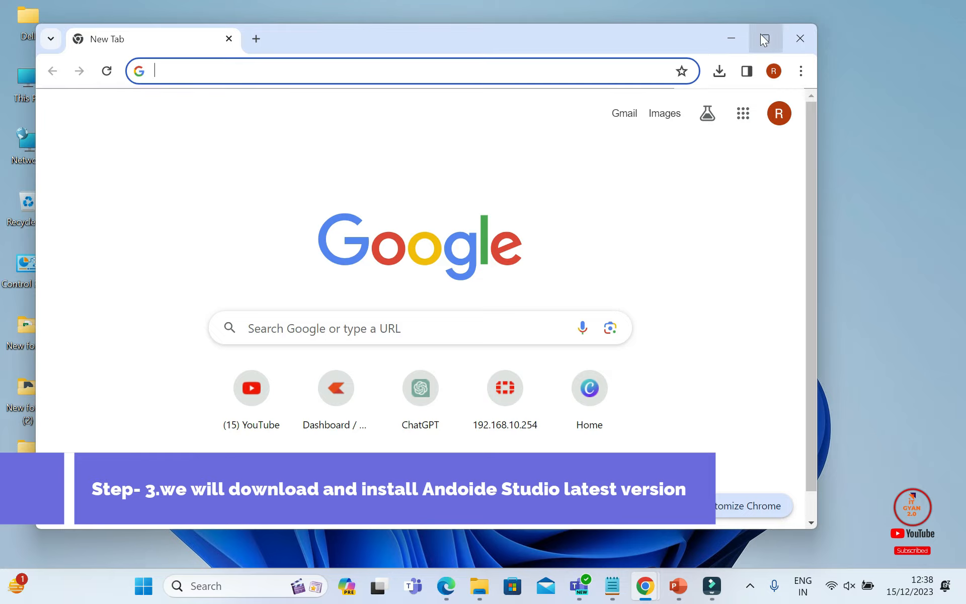
{"action": "left_click", "coordinate": [765, 38]}
{"action": "type", "text": "andro"}
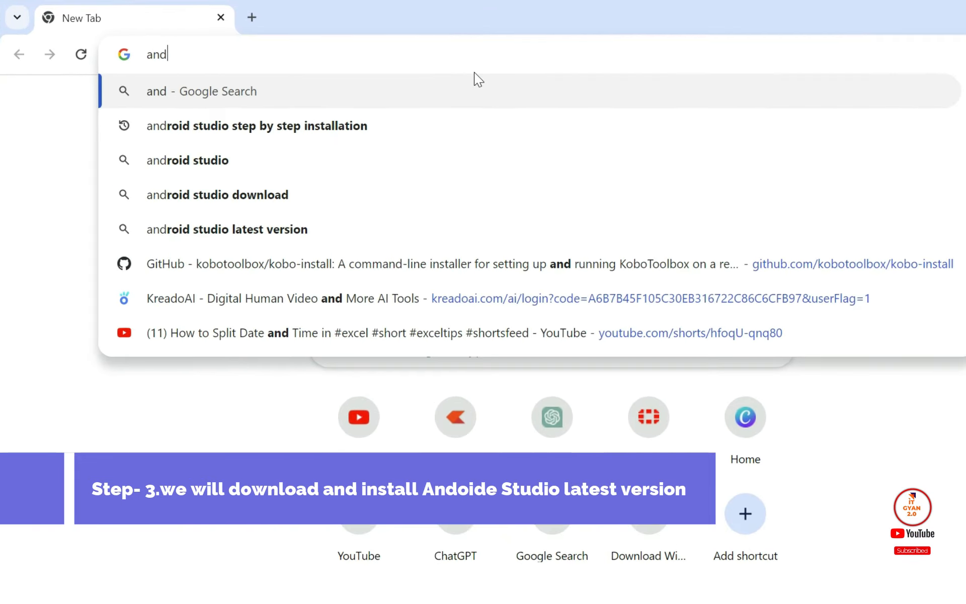
{"action": "type", "text": "ide"}
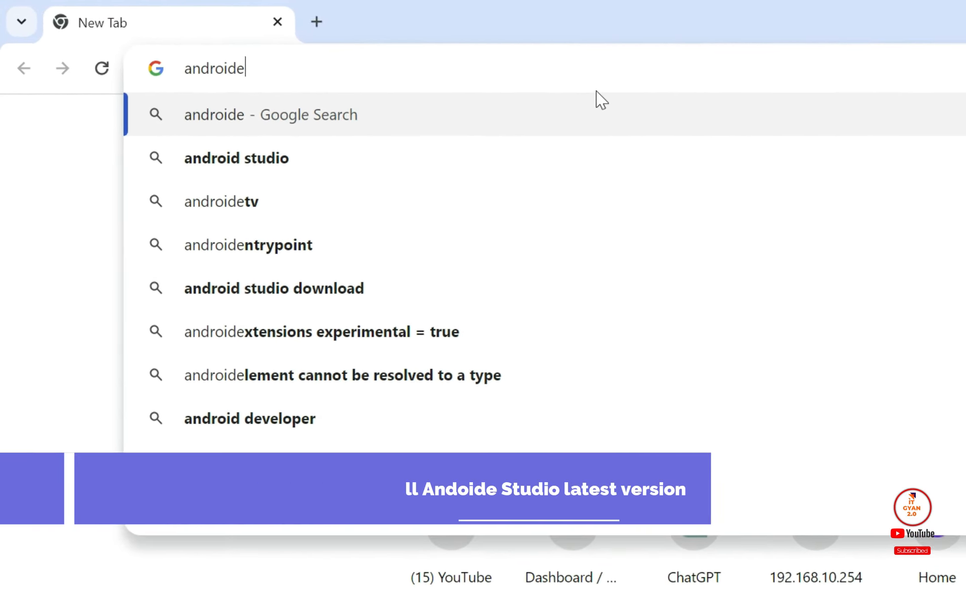
{"action": "key", "text": "Down"}
{"action": "type", "text": "dow"}
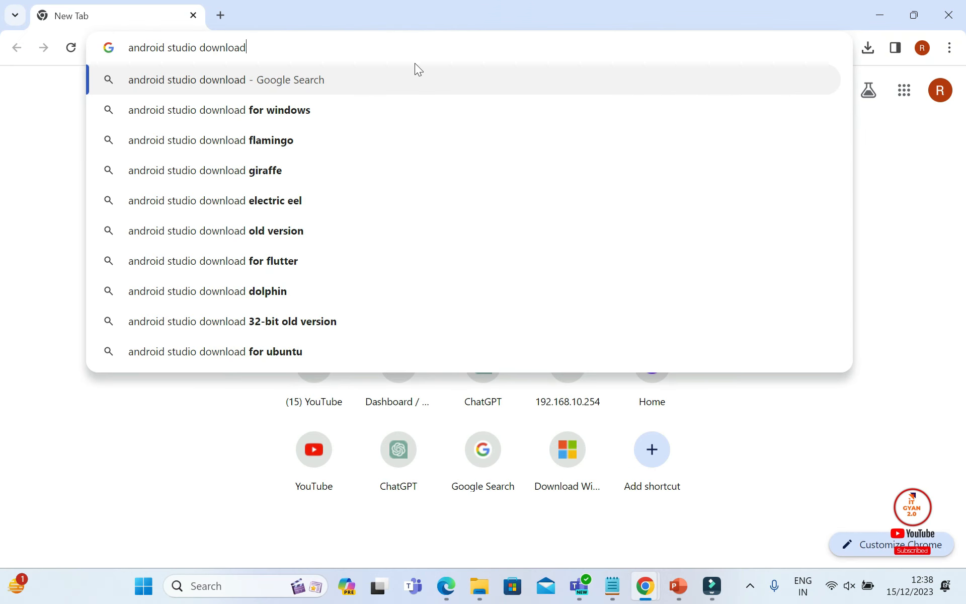
{"action": "key", "text": "Return"}
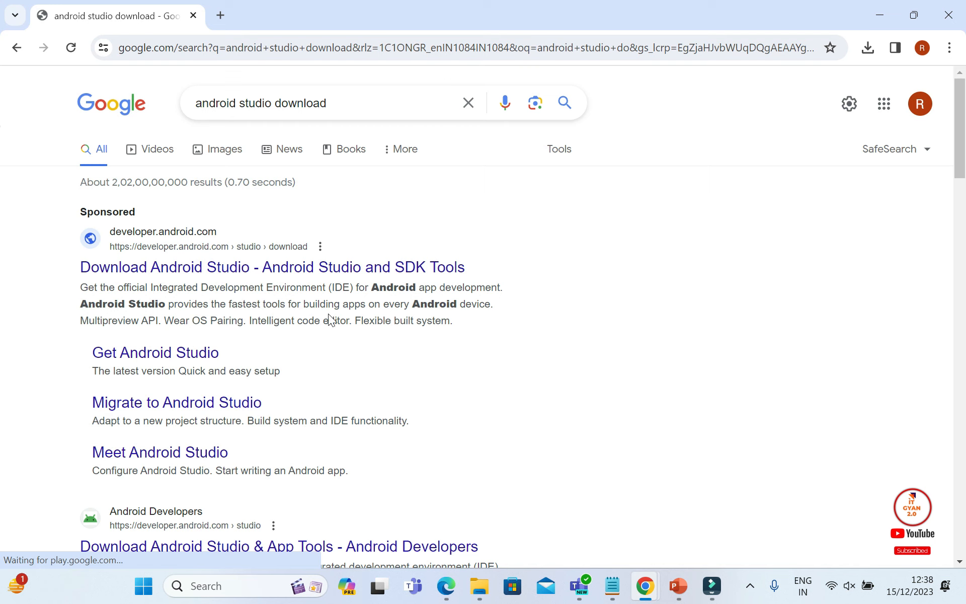
Open the developer.android.com search result for downloading Android Studio and look over its download page.
{"action": "left_click", "coordinate": [227, 262]}
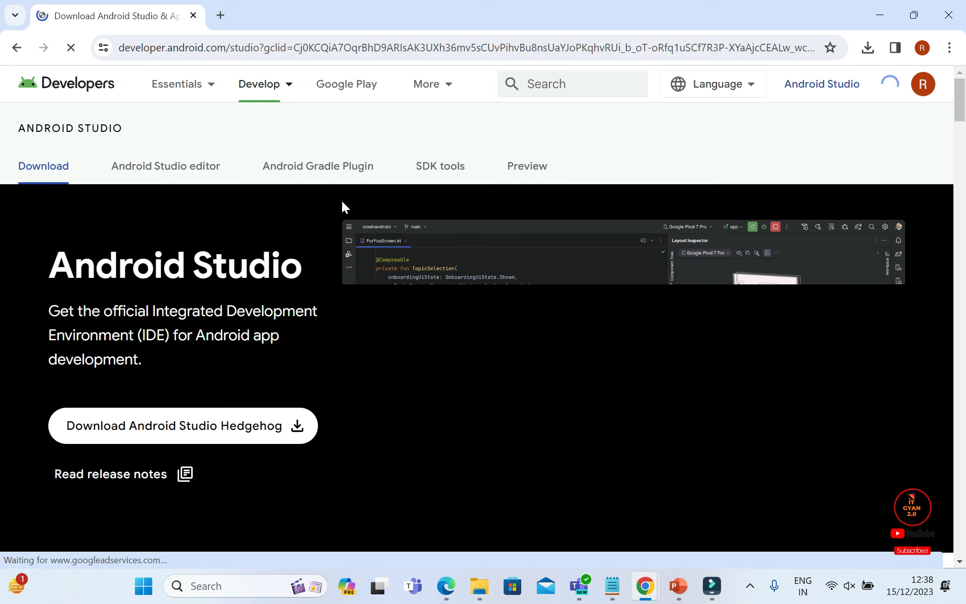
{"action": "scroll", "coordinate": [432, 324], "scroll_direction": "down", "scroll_amount": 6}
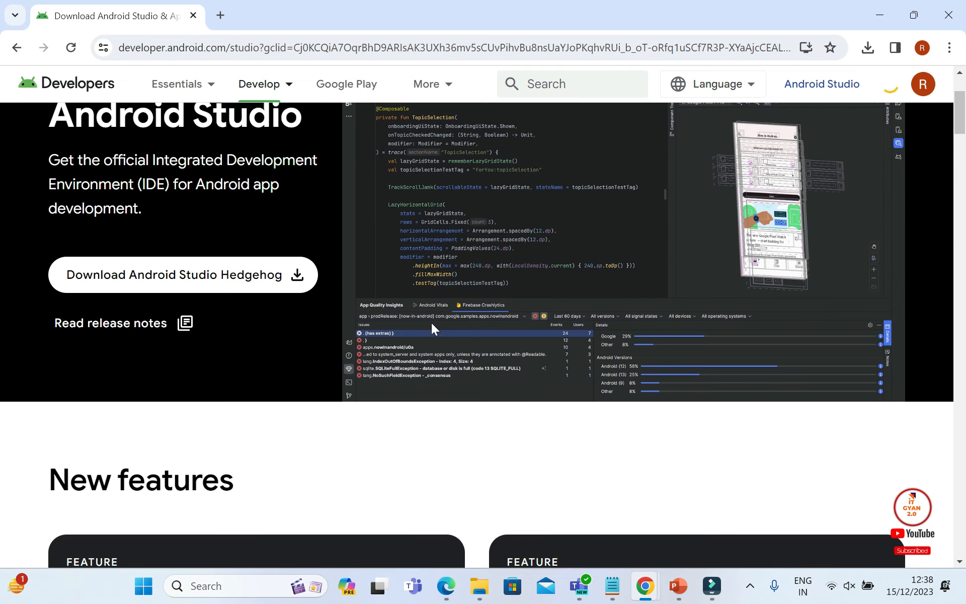
{"action": "scroll", "coordinate": [431, 325], "scroll_direction": "up", "scroll_amount": 6}
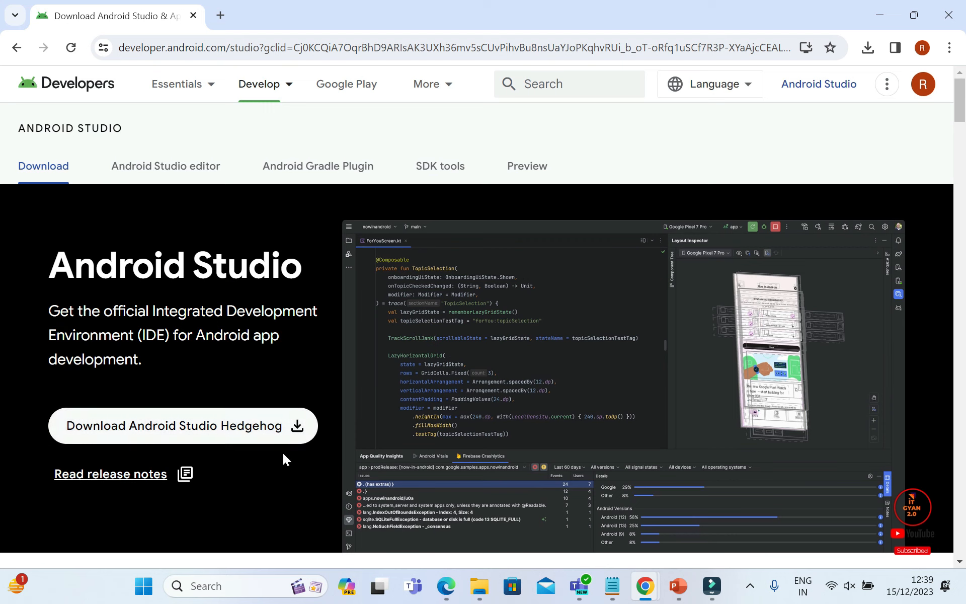
Agree to the terms and conditions, download Android Studio Hedgehog | 2023.1.1 for Windows, and check the browser's downloads.
{"action": "left_click", "coordinate": [193, 443]}
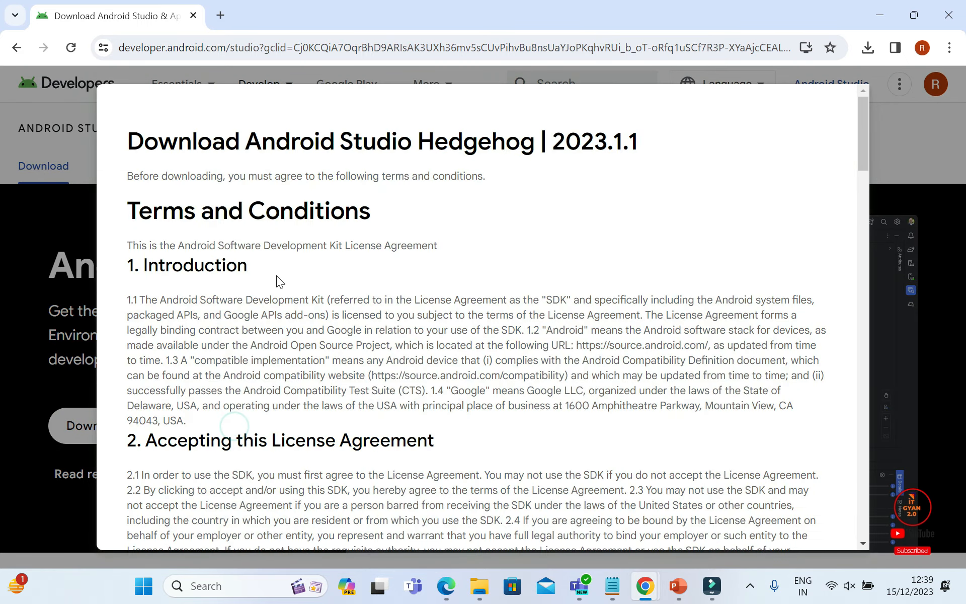
{"action": "left_click_drag", "start_coordinate": [863, 168], "coordinate": [813, 470]}
{"action": "scroll", "coordinate": [813, 470], "scroll_direction": "down", "scroll_amount": 2}
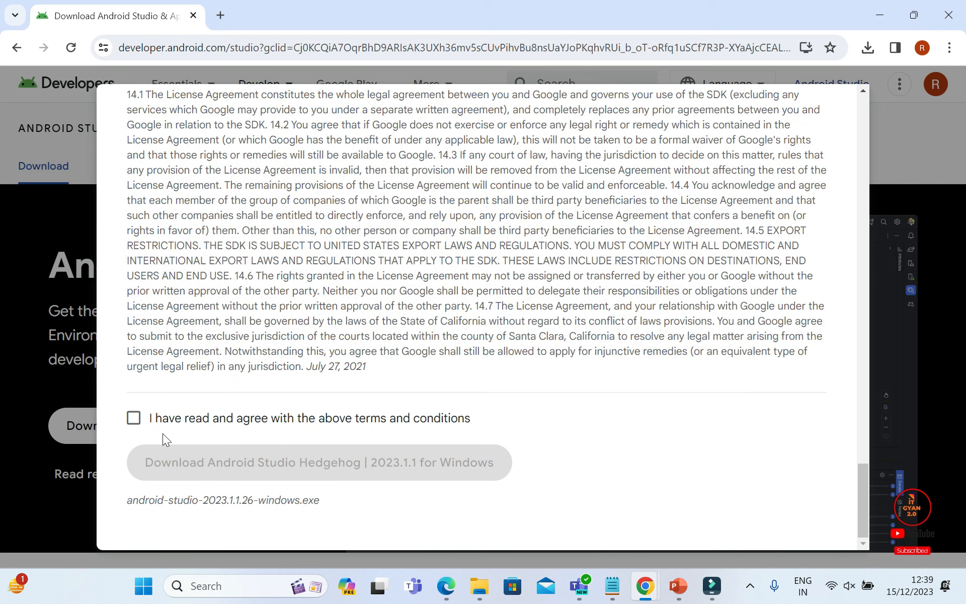
{"action": "left_click", "coordinate": [134, 418]}
{"action": "scroll", "coordinate": [779, 453], "scroll_direction": "up", "scroll_amount": 1}
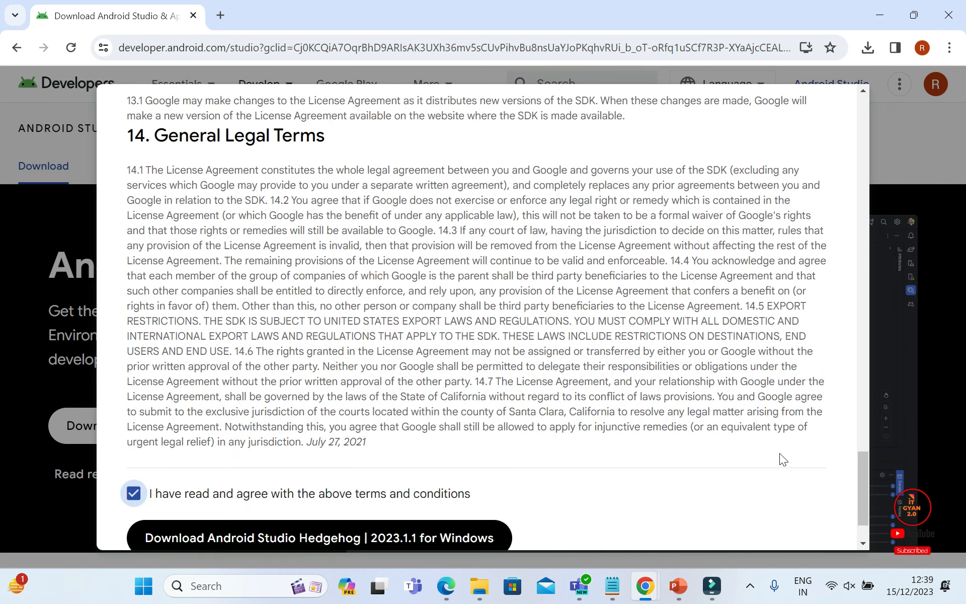
{"action": "scroll", "coordinate": [786, 455], "scroll_direction": "down", "scroll_amount": 2}
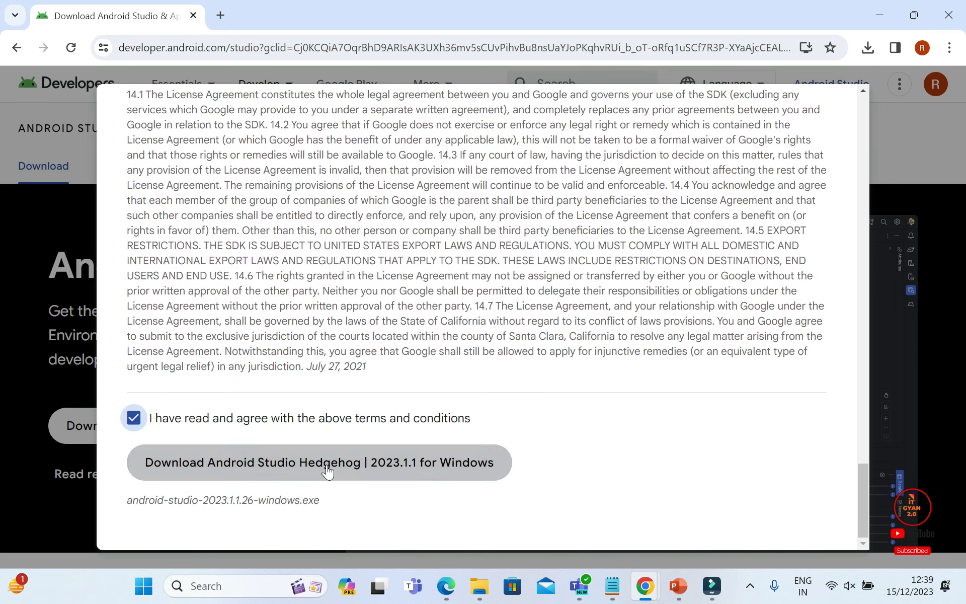
{"action": "left_click", "coordinate": [323, 463]}
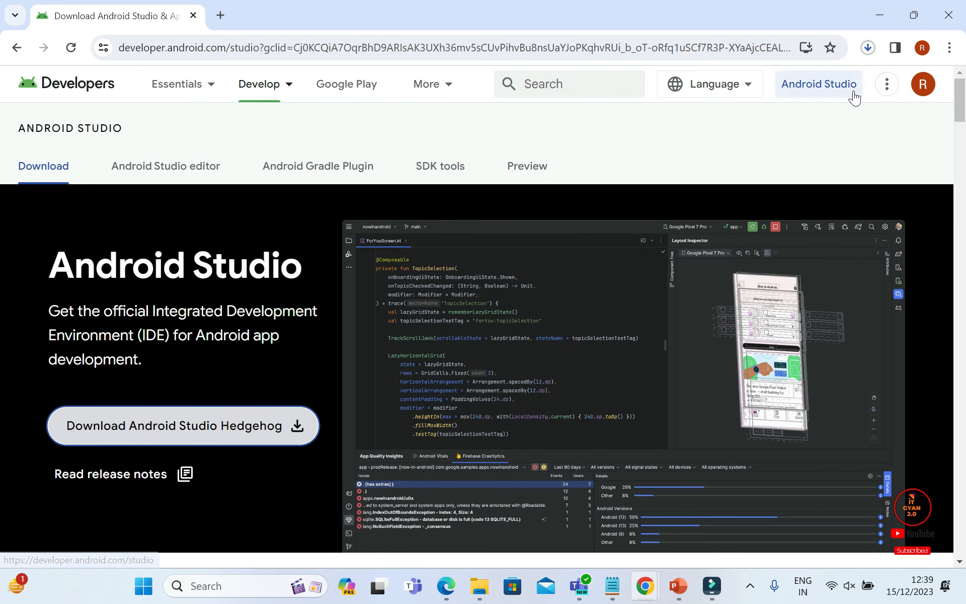
{"action": "left_click", "coordinate": [869, 48]}
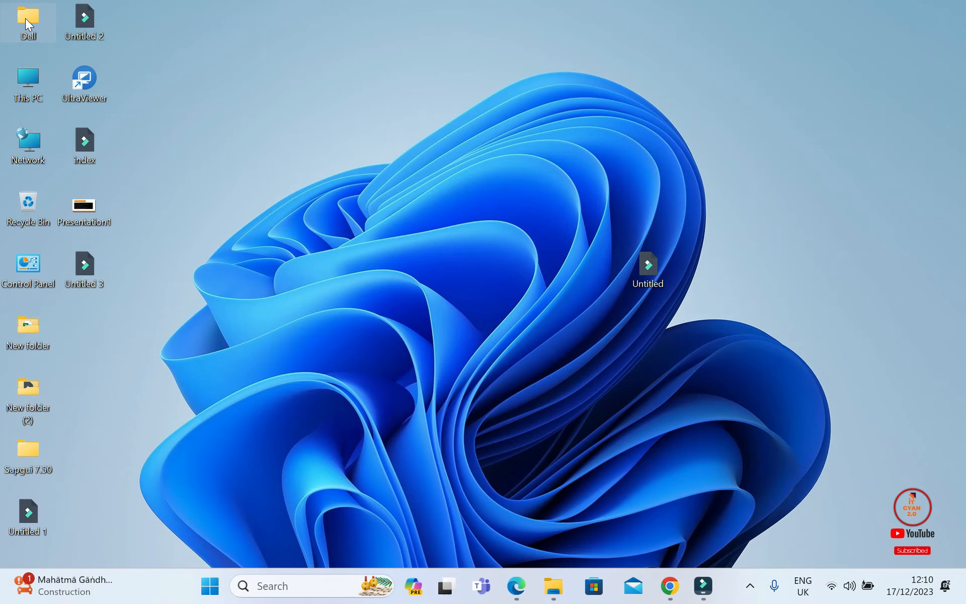
Run android-studio-2023.1.1.26-windows from the Downloads folder and close the File Explorer window.
{"action": "key", "text": "super+e"}
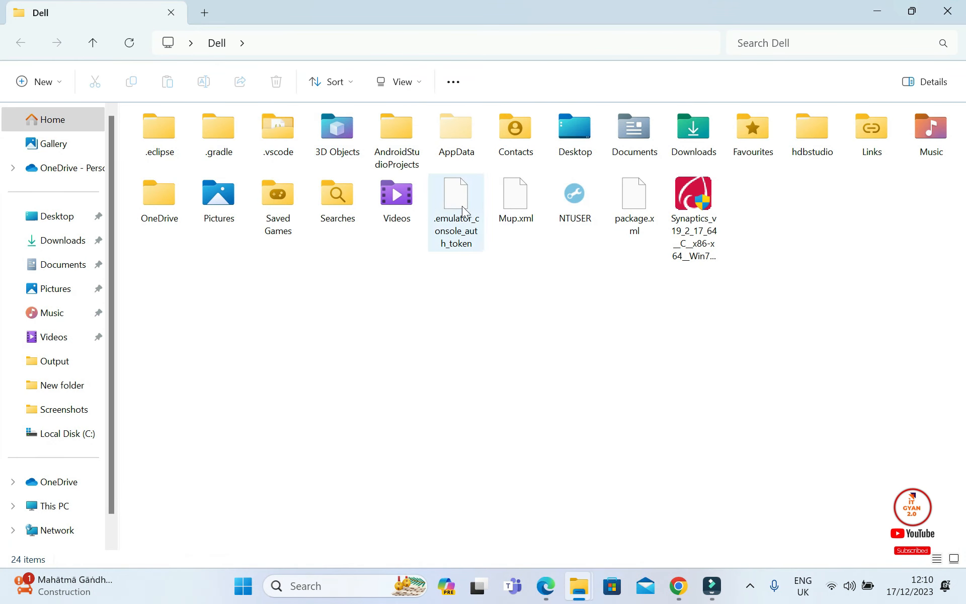
{"action": "double_click", "coordinate": [688, 140]}
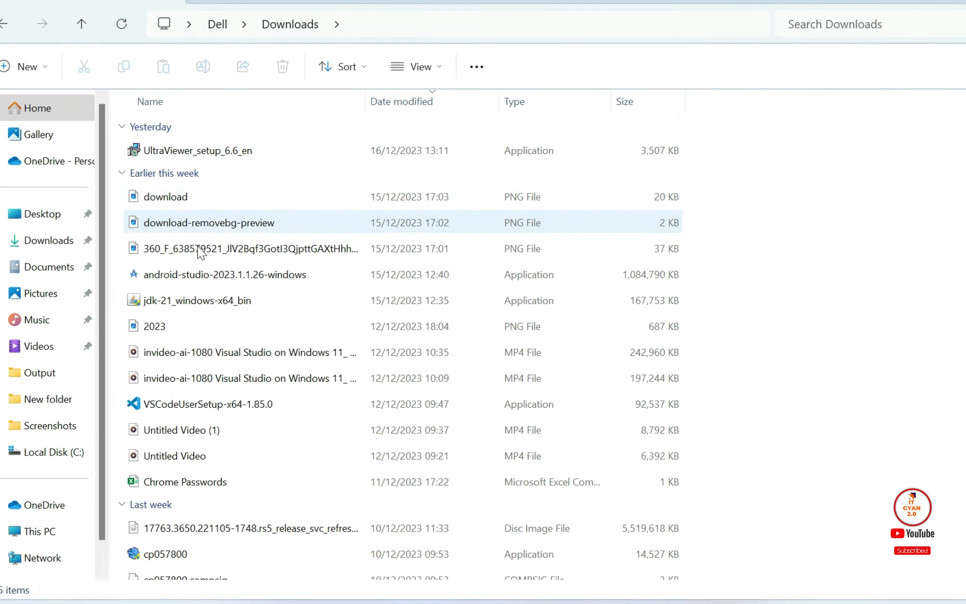
{"action": "double_click", "coordinate": [226, 289]}
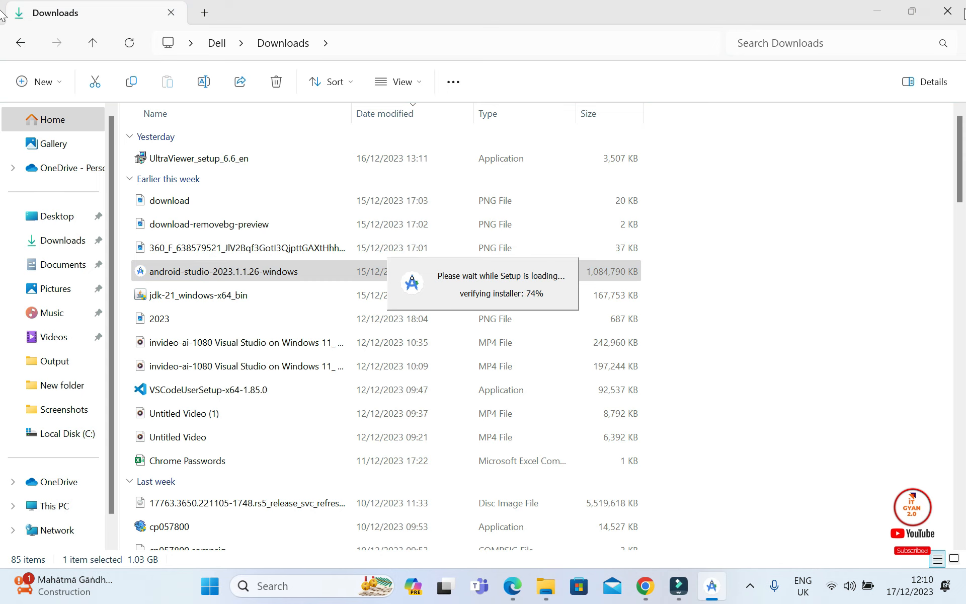
{"action": "left_click", "coordinate": [958, 13]}
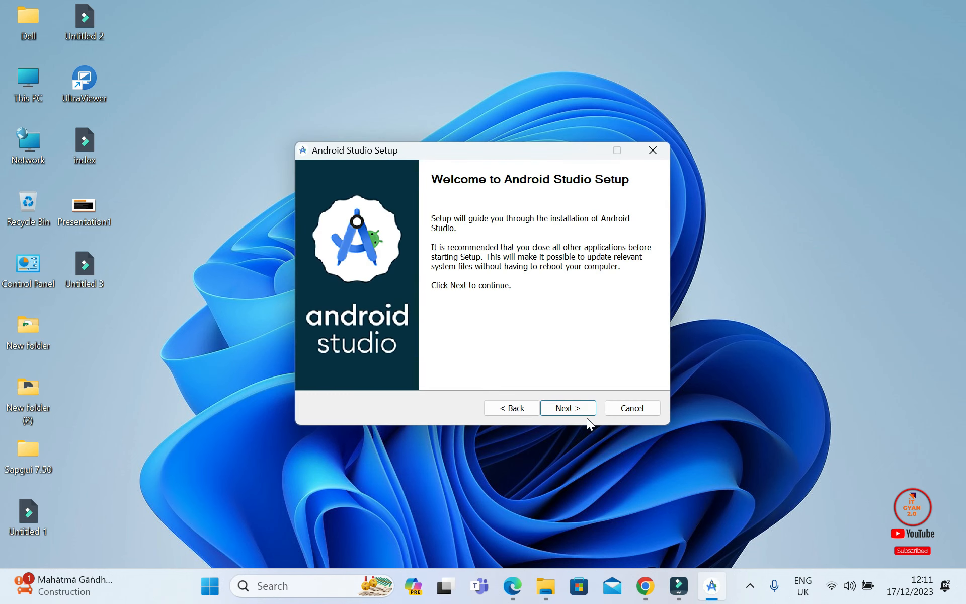
Install Android Studio with Android Virtual Device in C:\Program Files\Android\Android Studio1, keeping the Android Studio Start menu folder, and finish with Start Android Studio enabled.
{"action": "left_click", "coordinate": [570, 409]}
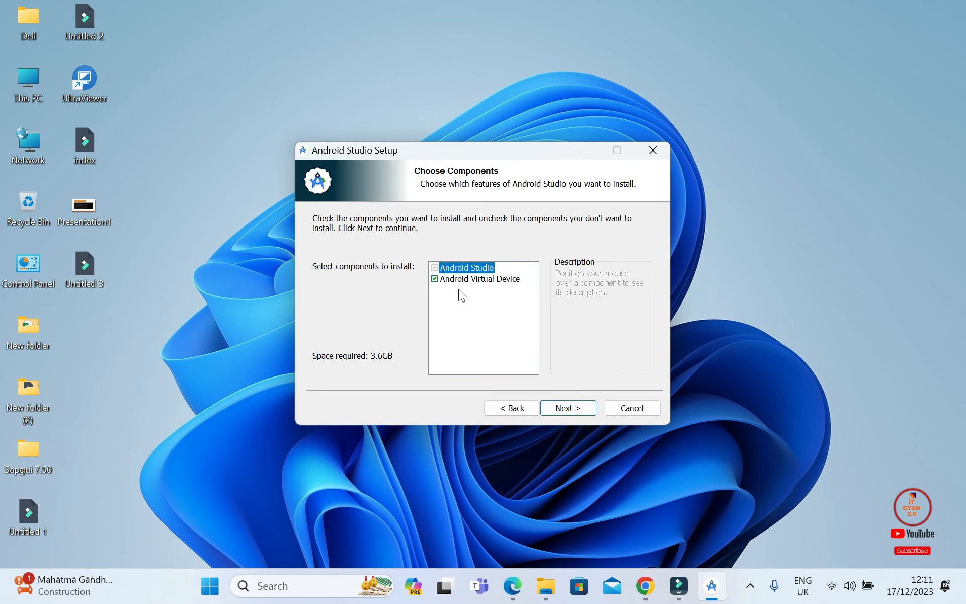
{"action": "left_click", "coordinate": [571, 408]}
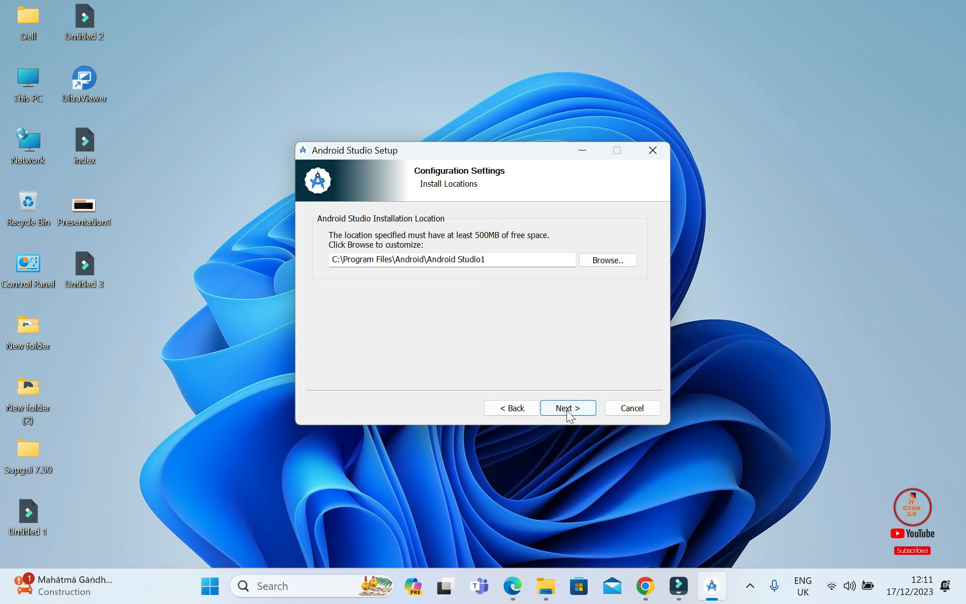
{"action": "left_click", "coordinate": [566, 408]}
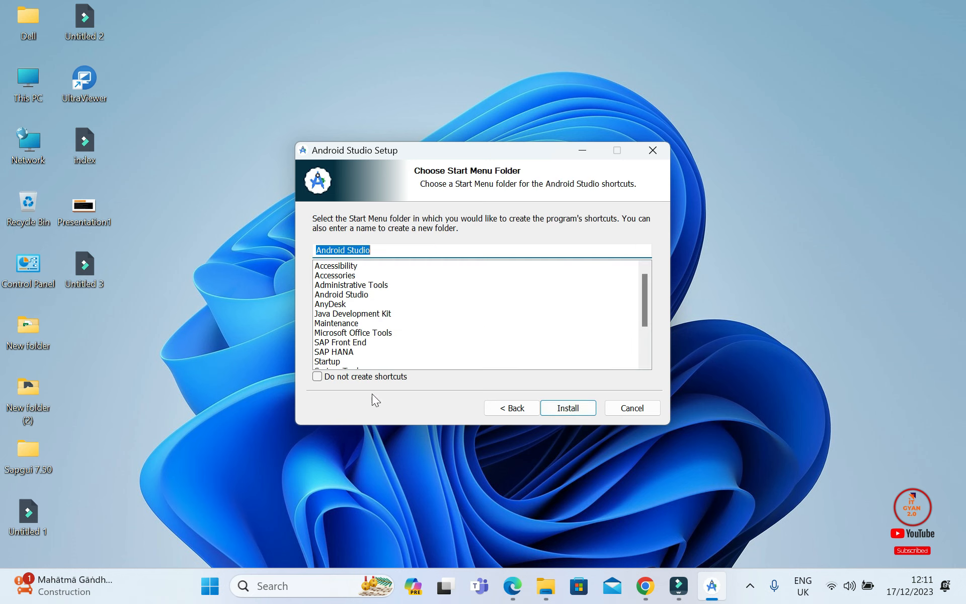
{"action": "left_click", "coordinate": [575, 408]}
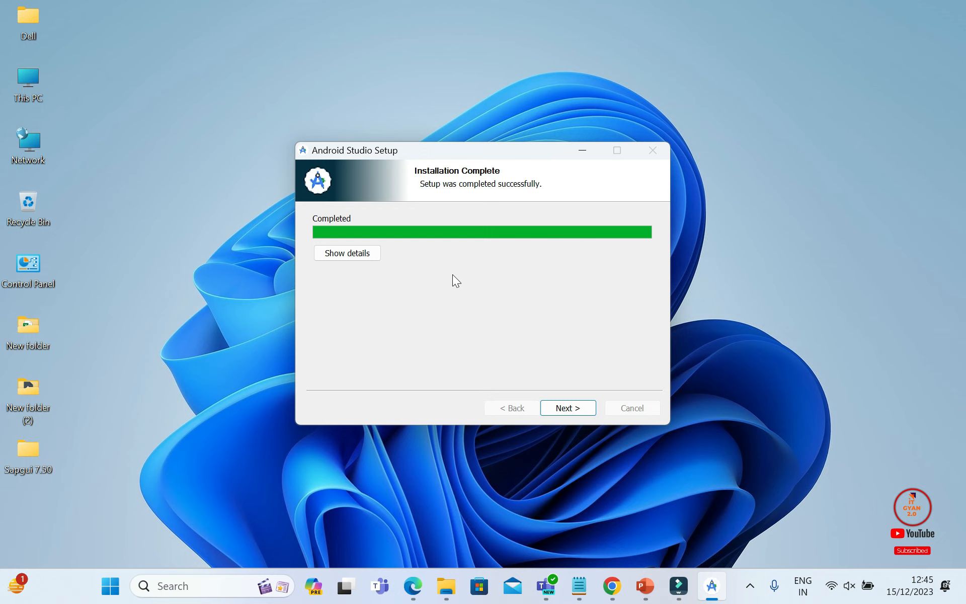
{"action": "left_click", "coordinate": [558, 407]}
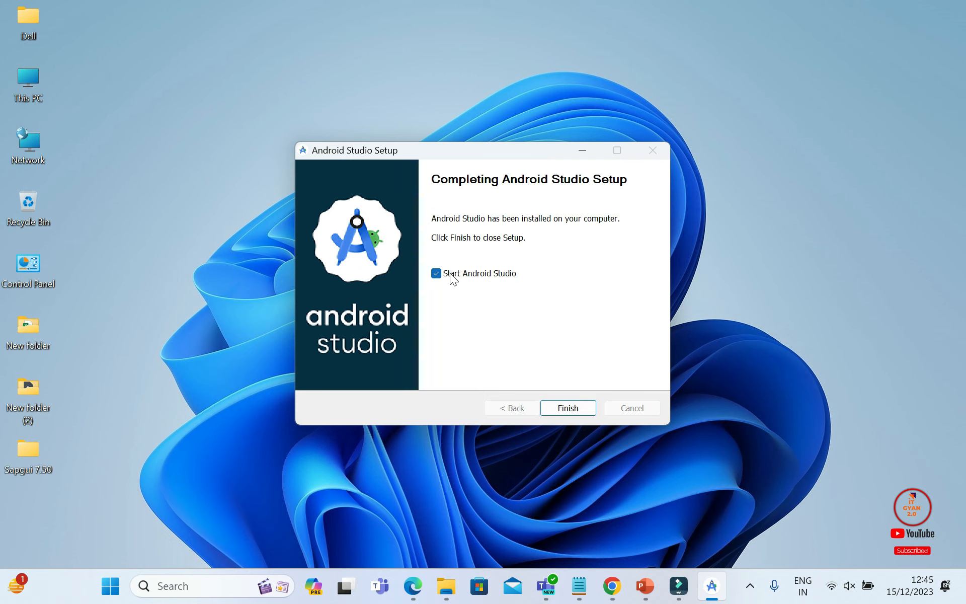
{"action": "left_click", "coordinate": [569, 408]}
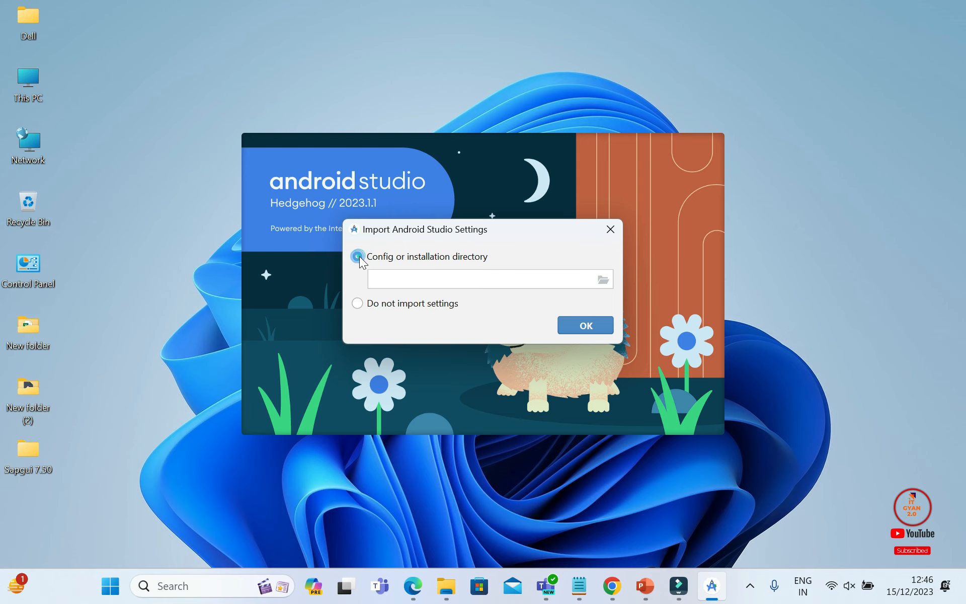
Choose not to import Android Studio settings and decline sending usage statistics to Google.
{"action": "left_click", "coordinate": [358, 304]}
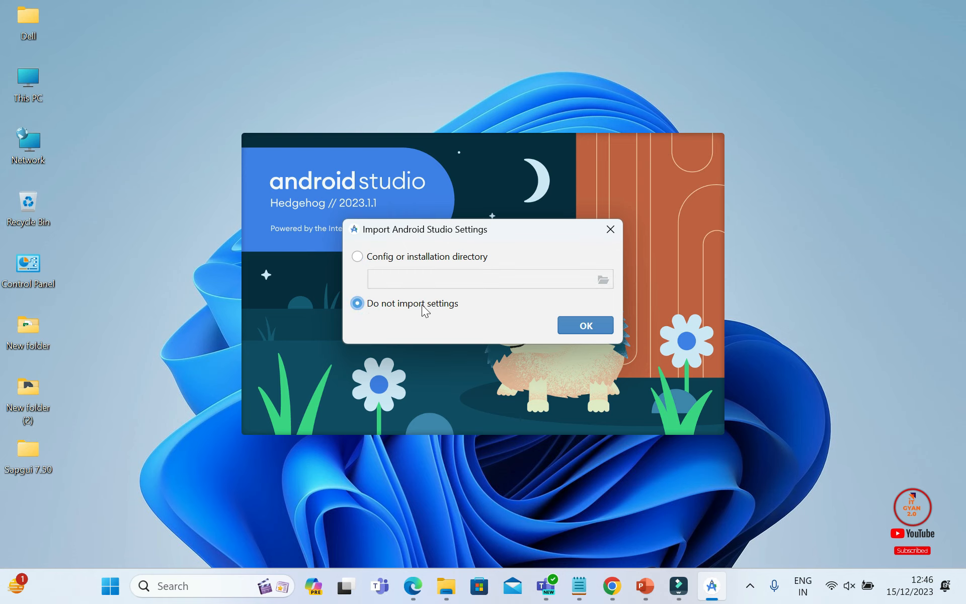
{"action": "left_click", "coordinate": [584, 325]}
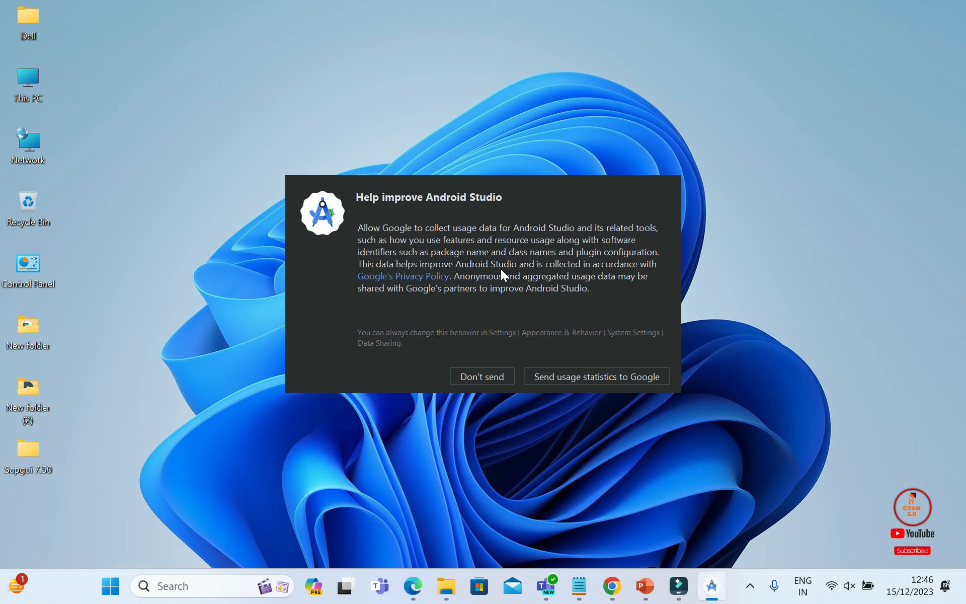
{"action": "left_click", "coordinate": [475, 375]}
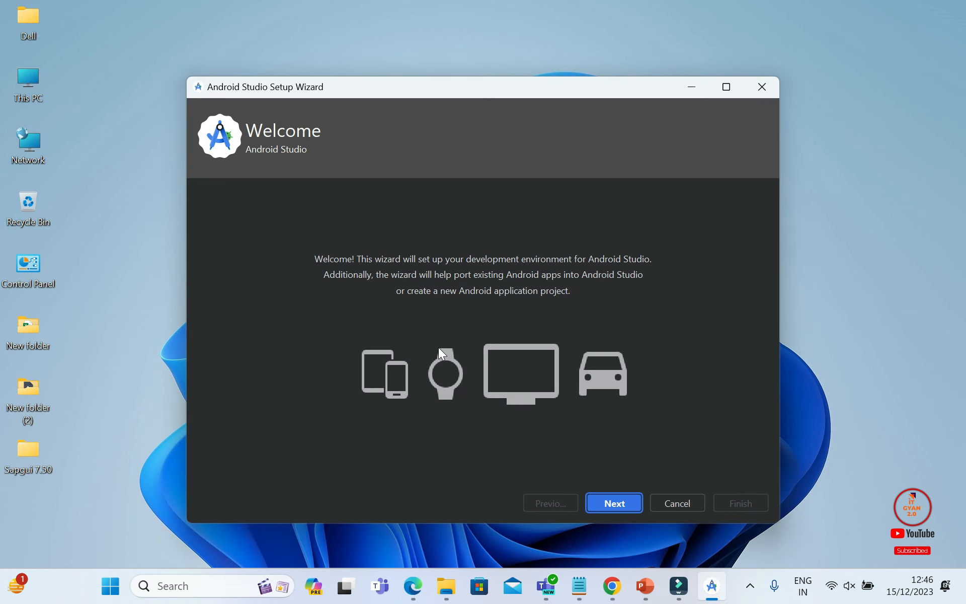
Choose the Standard install type in the setup wizard, review the listed SDK components, and proceed to the license agreements.
{"action": "left_click", "coordinate": [609, 503]}
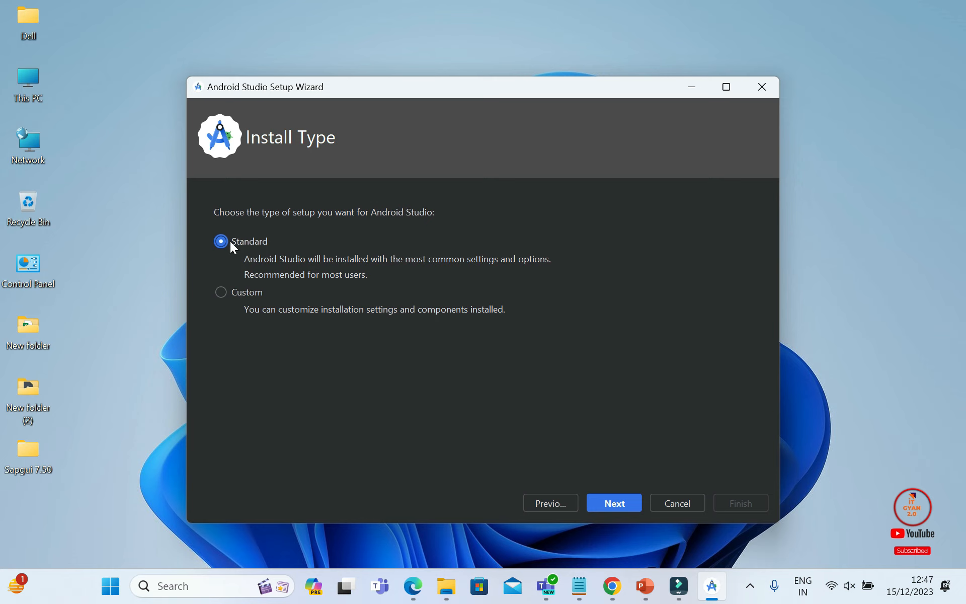
{"action": "left_click", "coordinate": [633, 500]}
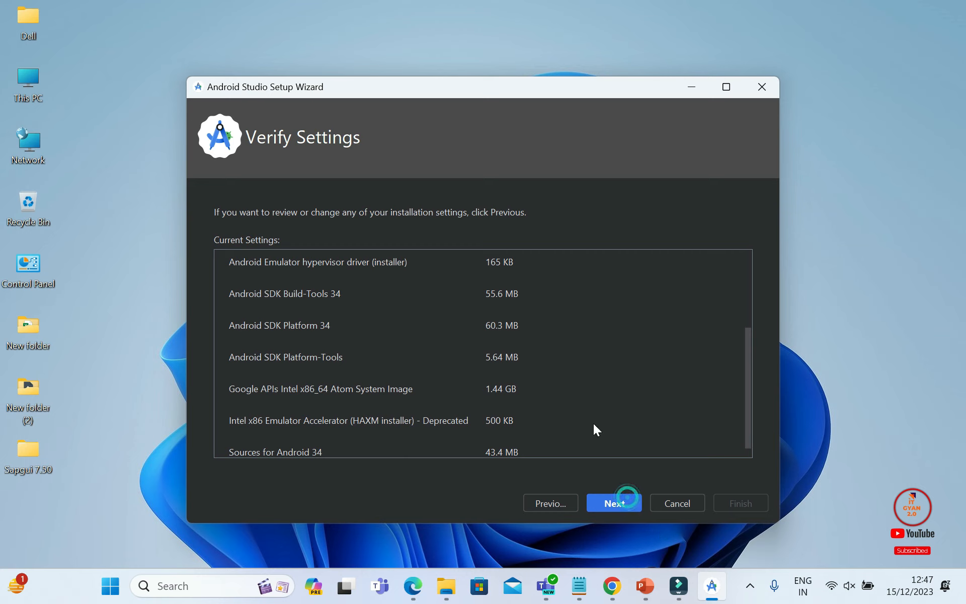
{"action": "left_click_drag", "start_coordinate": [748, 355], "coordinate": [743, 399]}
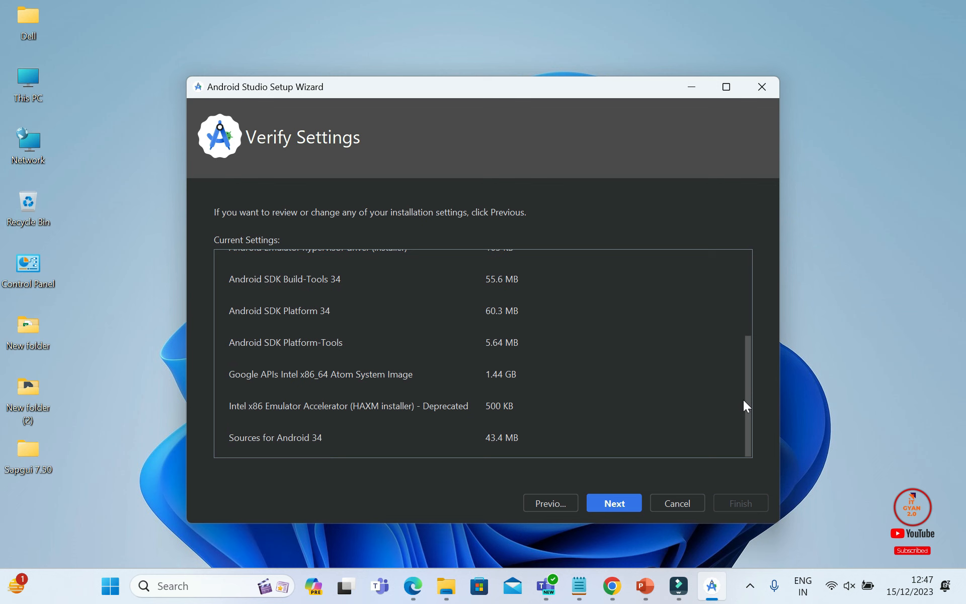
{"action": "left_click", "coordinate": [619, 499]}
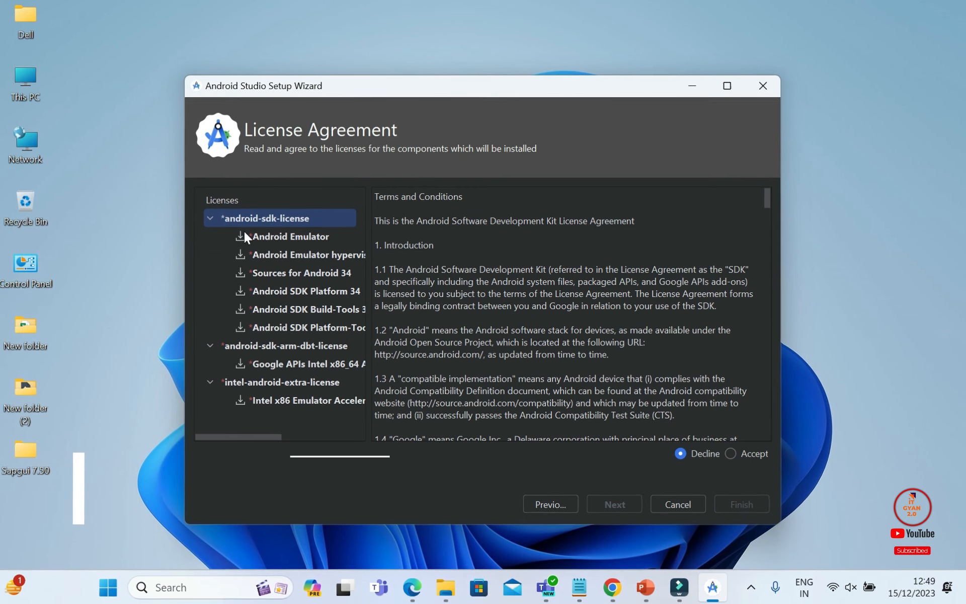
Accept the android-sdk-license, android-sdk-arm-dbt-license and intel-android-extra-license agreements and start downloading the SDK components.
{"action": "left_click", "coordinate": [739, 453]}
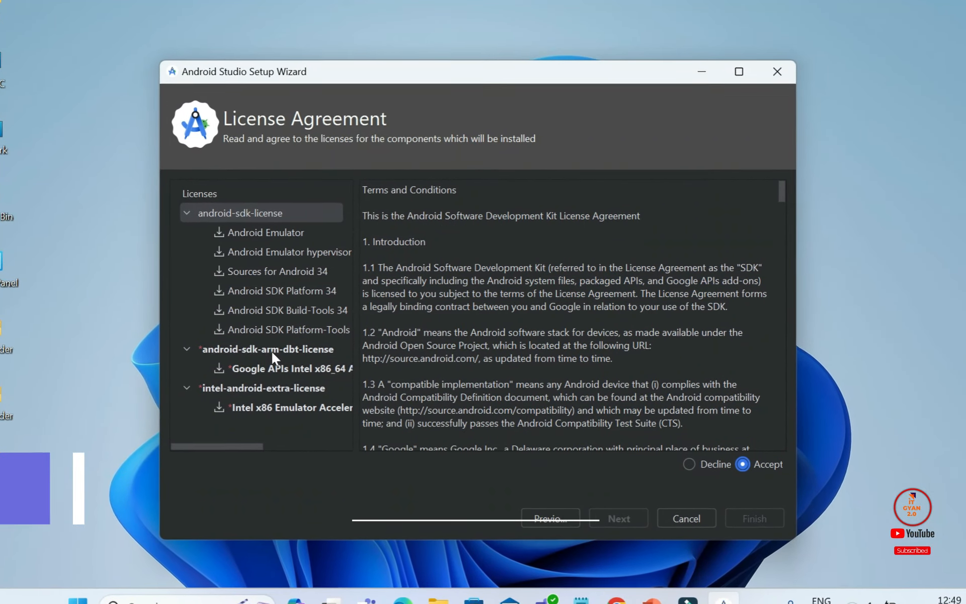
{"action": "left_click", "coordinate": [272, 352]}
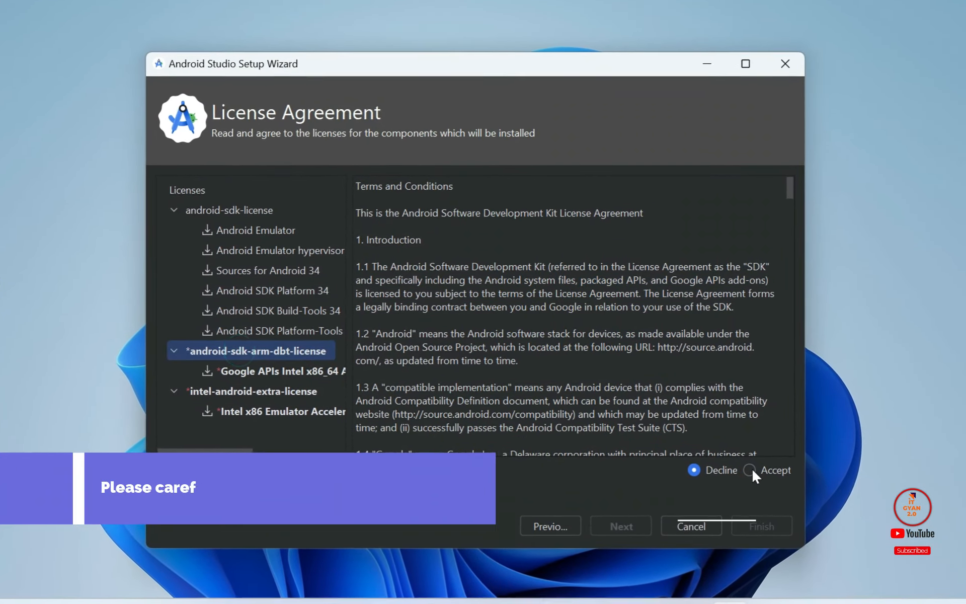
{"action": "left_click", "coordinate": [750, 471]}
{"action": "left_click", "coordinate": [245, 391]}
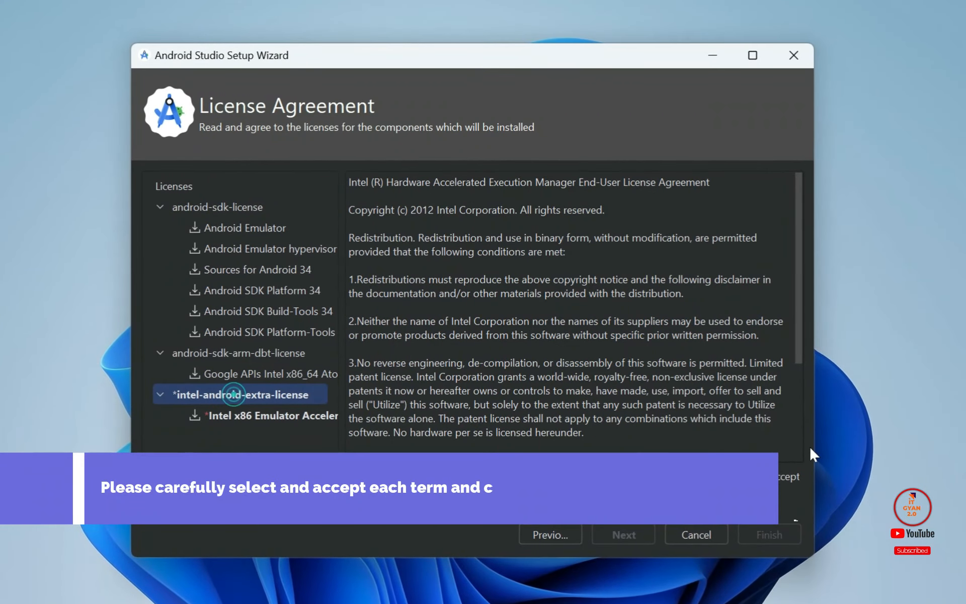
{"action": "left_click", "coordinate": [765, 476]}
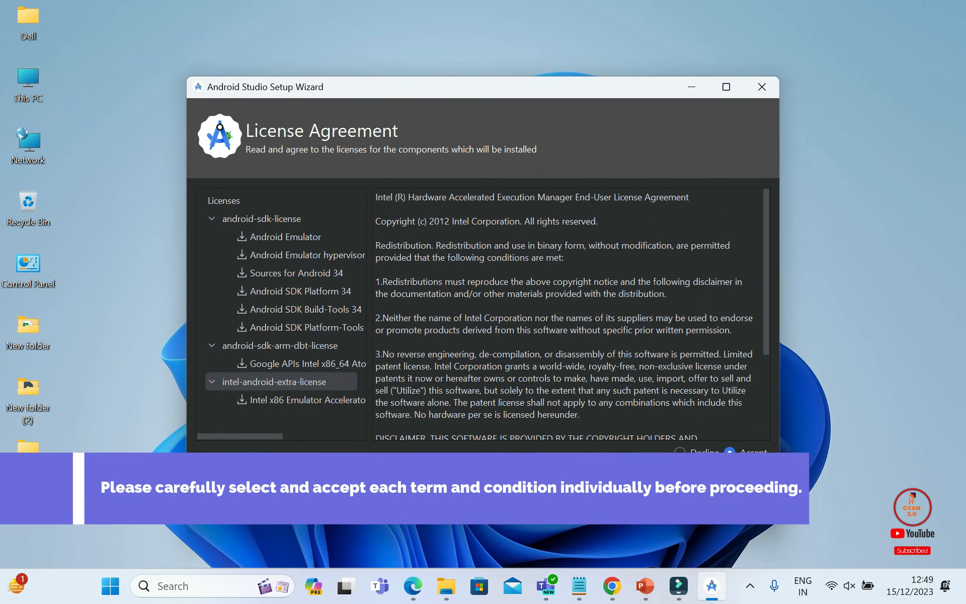
{"action": "left_click", "coordinate": [746, 503]}
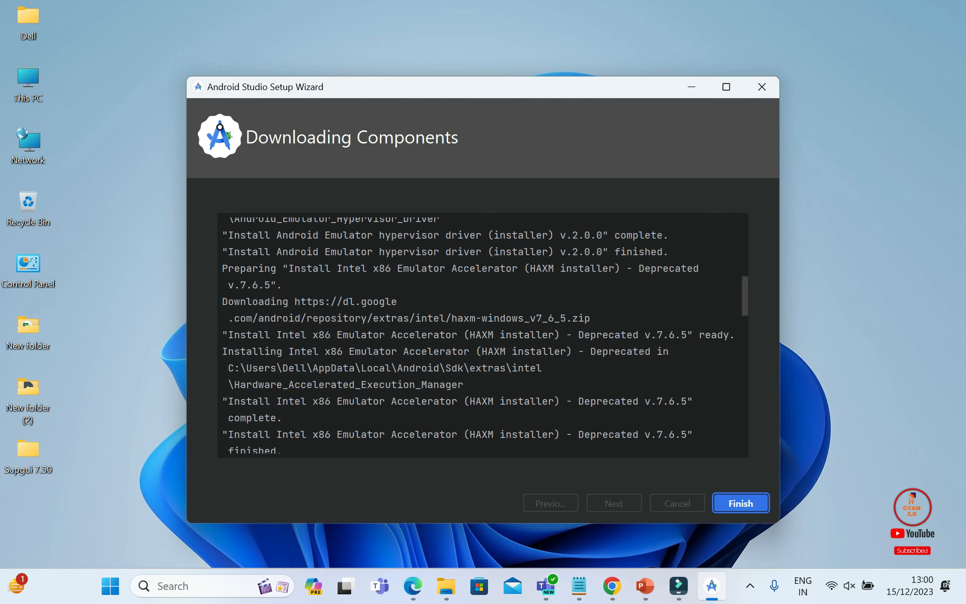
Review the Intel x86 Emulator Accelerator installation lines in the download log and finish the setup wizard.
{"action": "left_click_drag", "start_coordinate": [228, 335], "coordinate": [724, 335]}
{"action": "left_click_drag", "start_coordinate": [222, 351], "coordinate": [675, 352]}
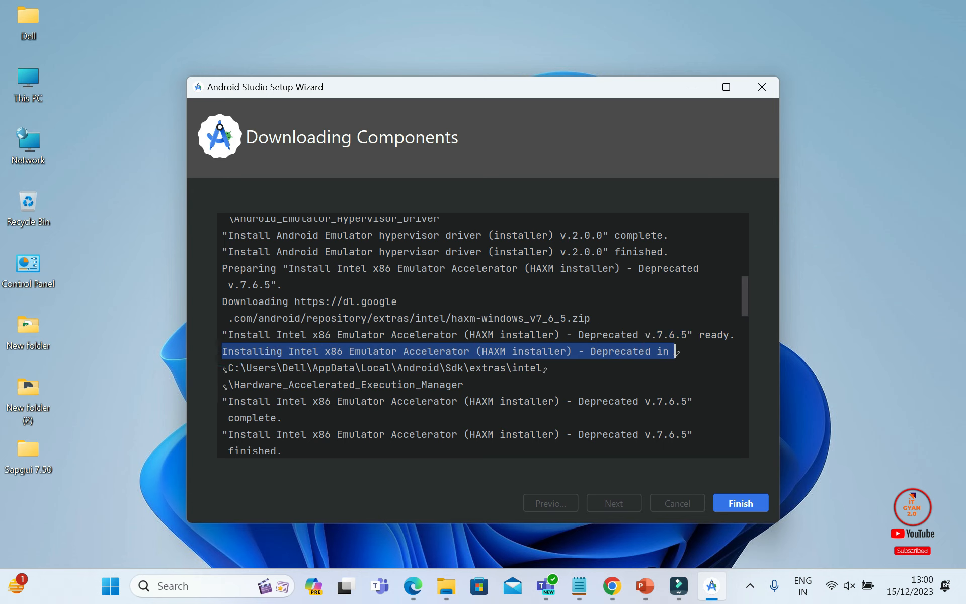
{"action": "left_click", "coordinate": [734, 500]}
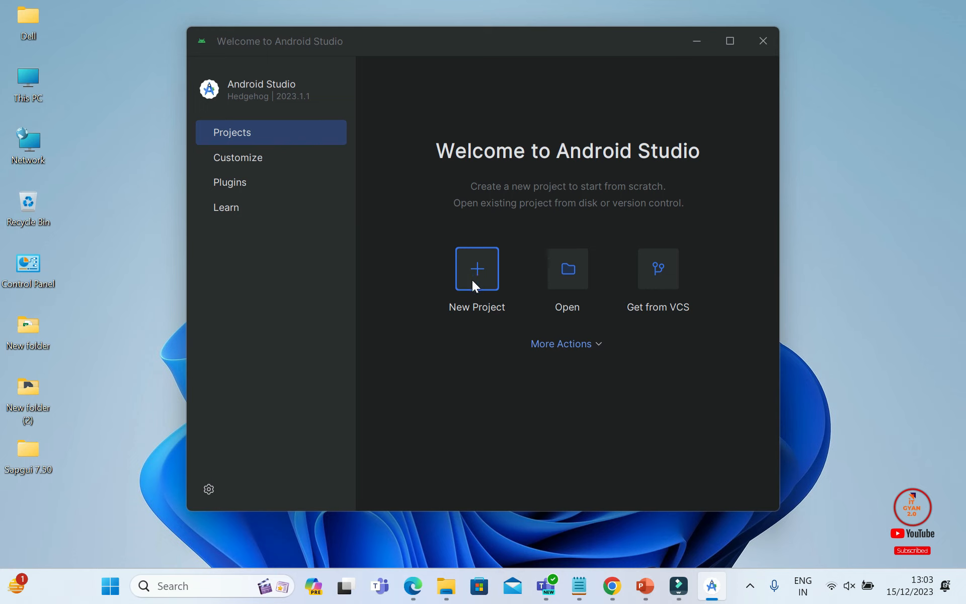
Start a new phone and tablet project from the Empty Views Activity template.
{"action": "left_click", "coordinate": [482, 270]}
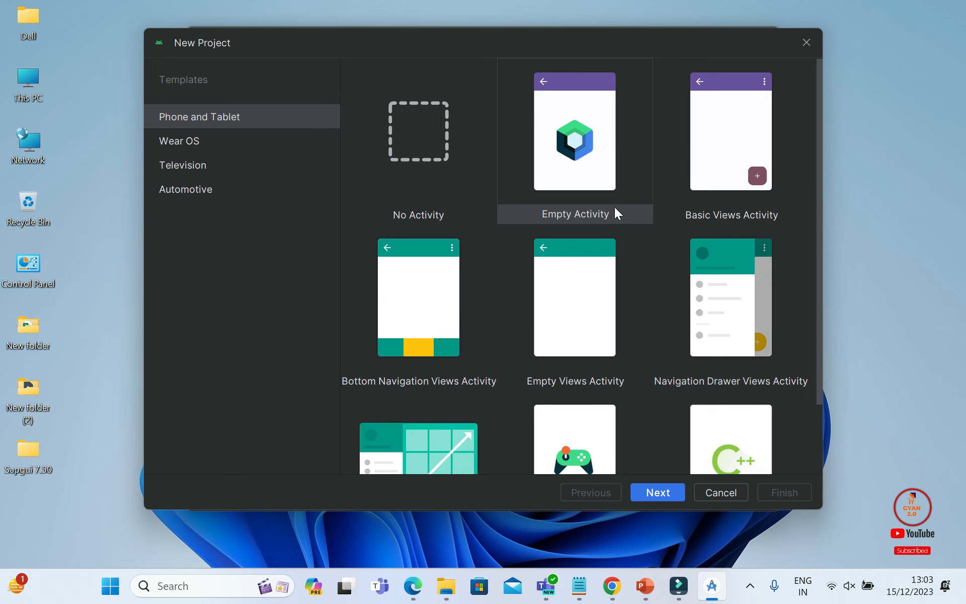
{"action": "left_click", "coordinate": [586, 297]}
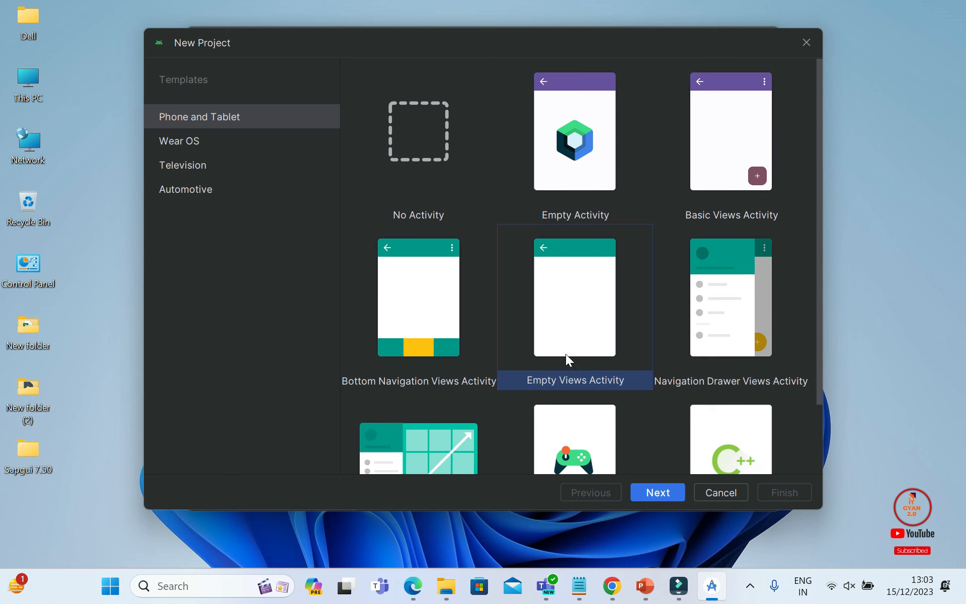
{"action": "left_click", "coordinate": [654, 491]}
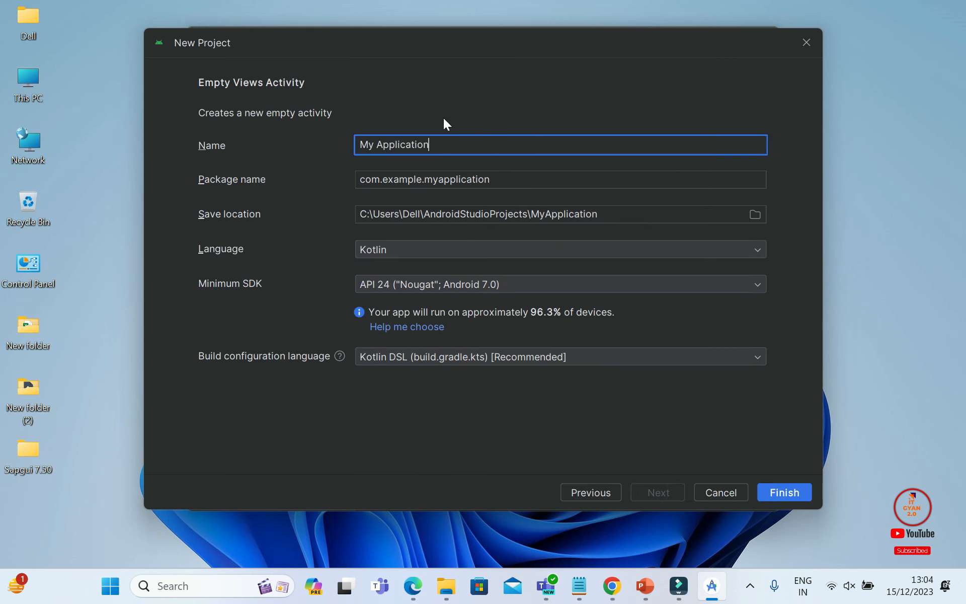
Replace the default project name with MyfirstApp.
{"action": "left_click", "coordinate": [452, 142]}
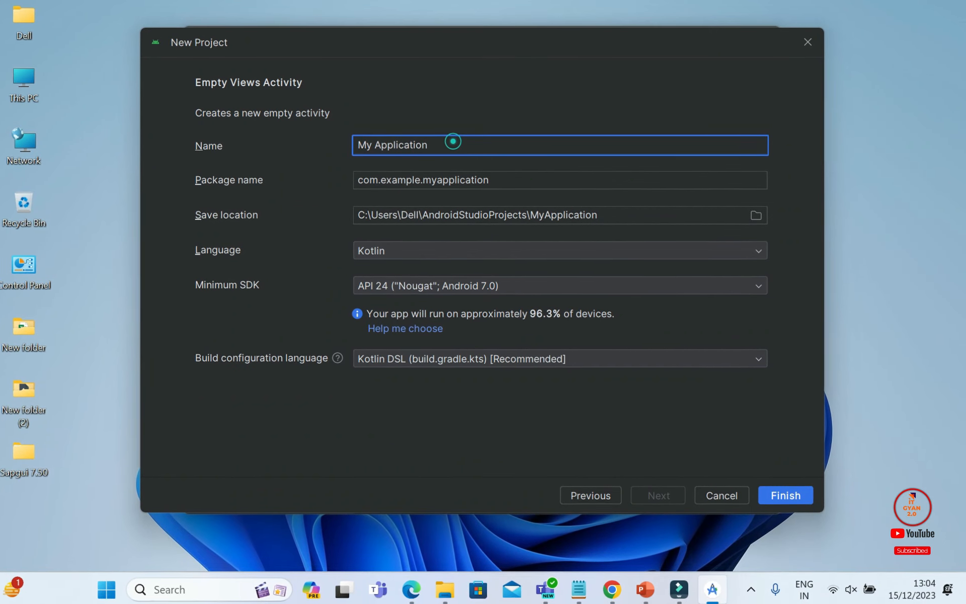
{"action": "key", "text": "BackSpace"}
{"action": "key", "text": "BackSpace"}
{"action": "key", "text": "BackSpace"}
{"action": "key", "text": "BackSpace"}
{"action": "key", "text": "BackSpace"}
{"action": "key", "text": "BackSpace"}
{"action": "key", "text": "BackSpace"}
{"action": "key", "text": "BackSpace"}
{"action": "key", "text": "BackSpace"}
{"action": "key", "text": "BackSpace"}
{"action": "key", "text": "BackSpace"}
{"action": "key", "text": "BackSpace"}
{"action": "key", "text": "BackSpace"}
{"action": "key", "text": "BackSpace"}
{"action": "type", "text": "Myfirst"}
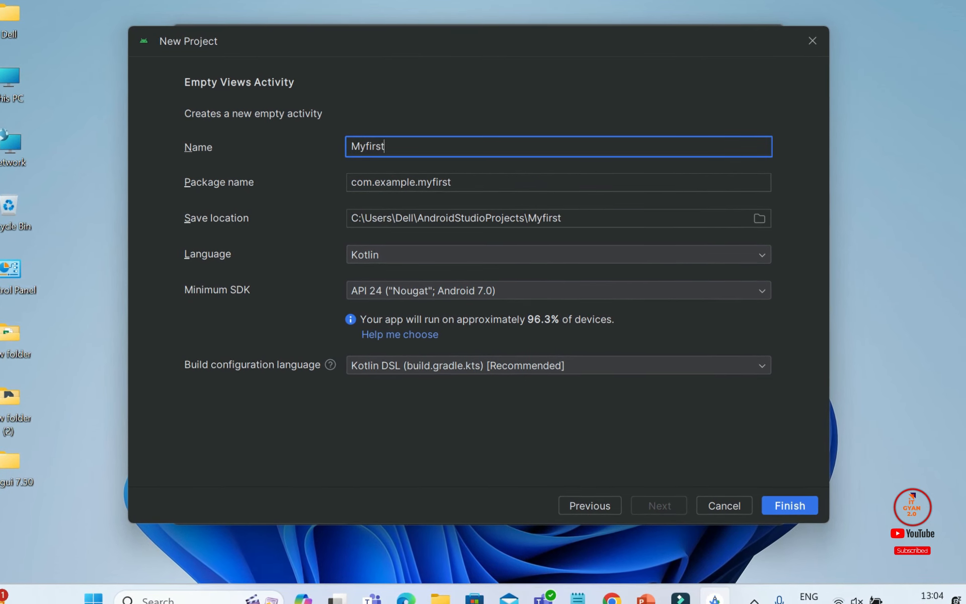
{"action": "type", "text": "App"}
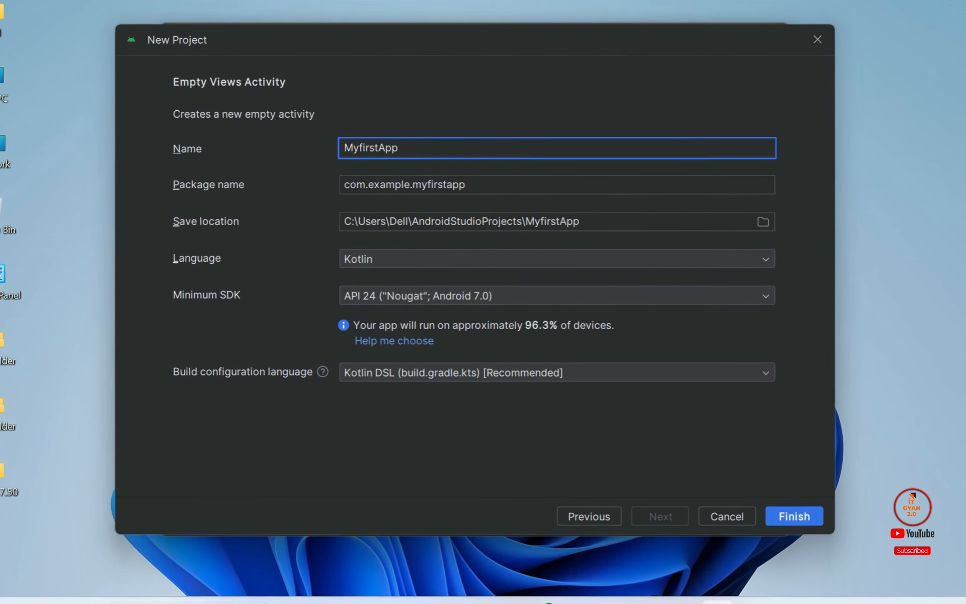
Set the language to Java, keep minimum SDK API 24 ("Nougat"; Android 7.0) and Kotlin DSL build configuration, and create the project.
{"action": "left_click", "coordinate": [412, 258]}
{"action": "left_click", "coordinate": [352, 283]}
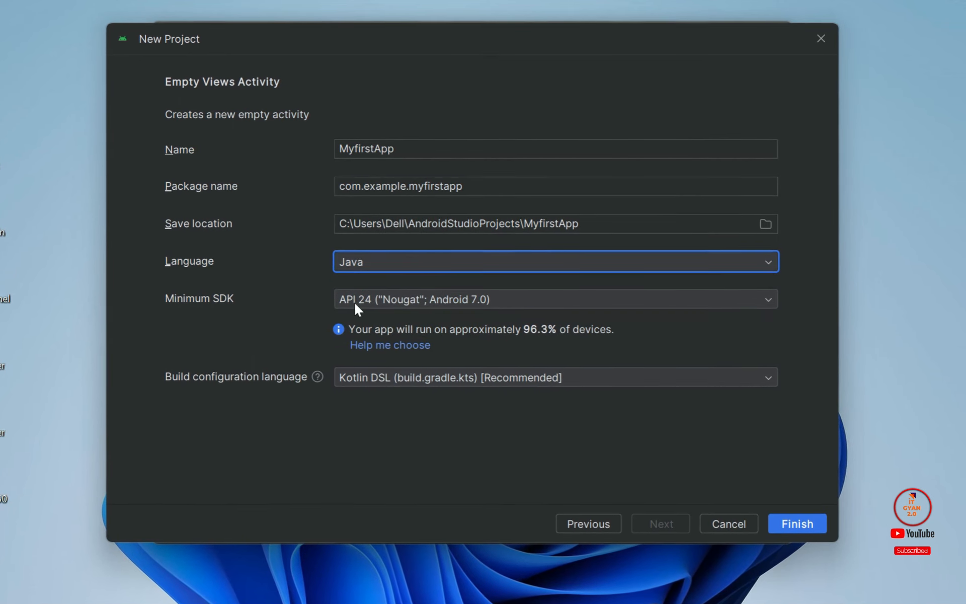
{"action": "left_click", "coordinate": [472, 300]}
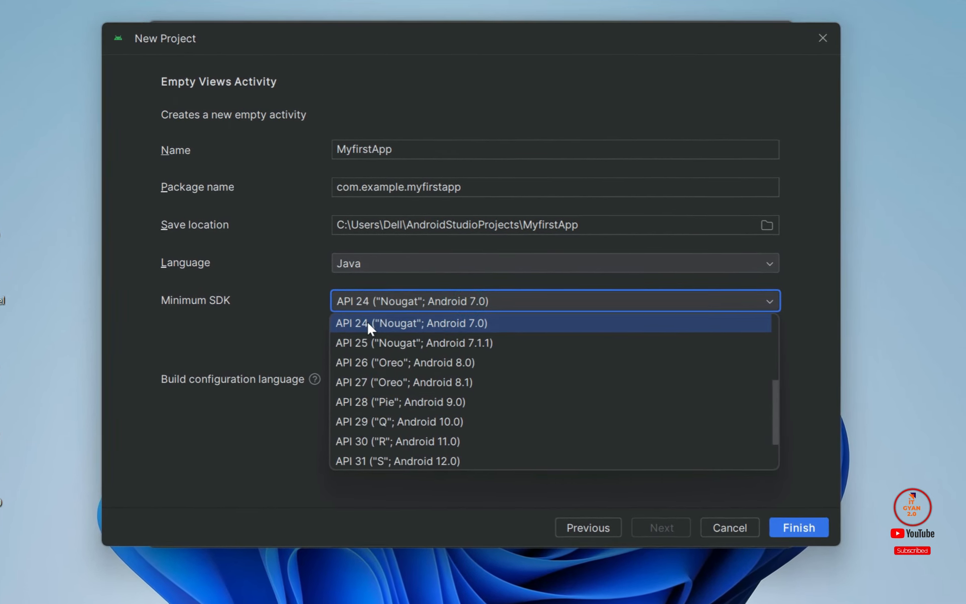
{"action": "left_click", "coordinate": [448, 321]}
{"action": "left_click", "coordinate": [388, 382]}
{"action": "left_click", "coordinate": [387, 382]}
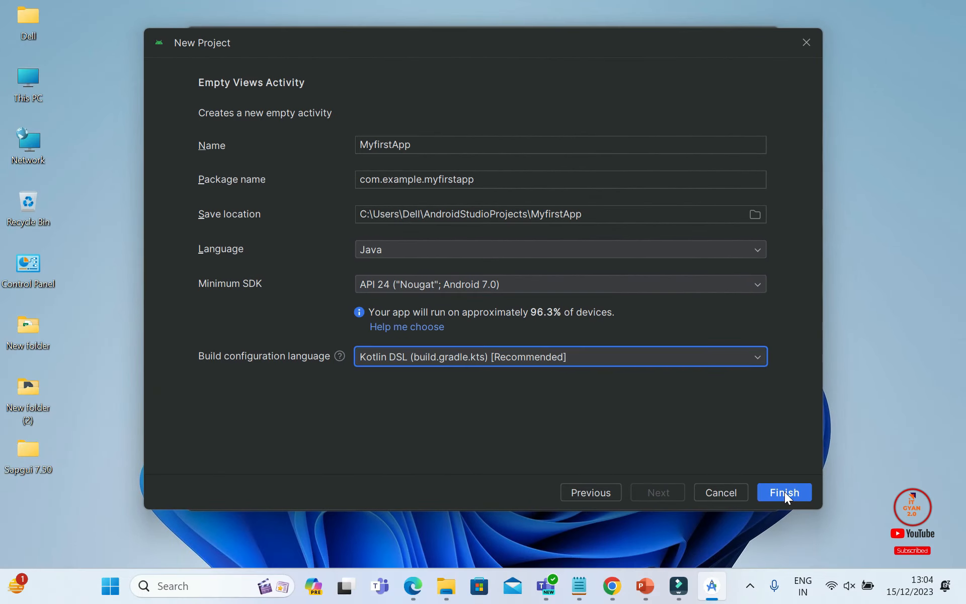
{"action": "left_click", "coordinate": [795, 547]}
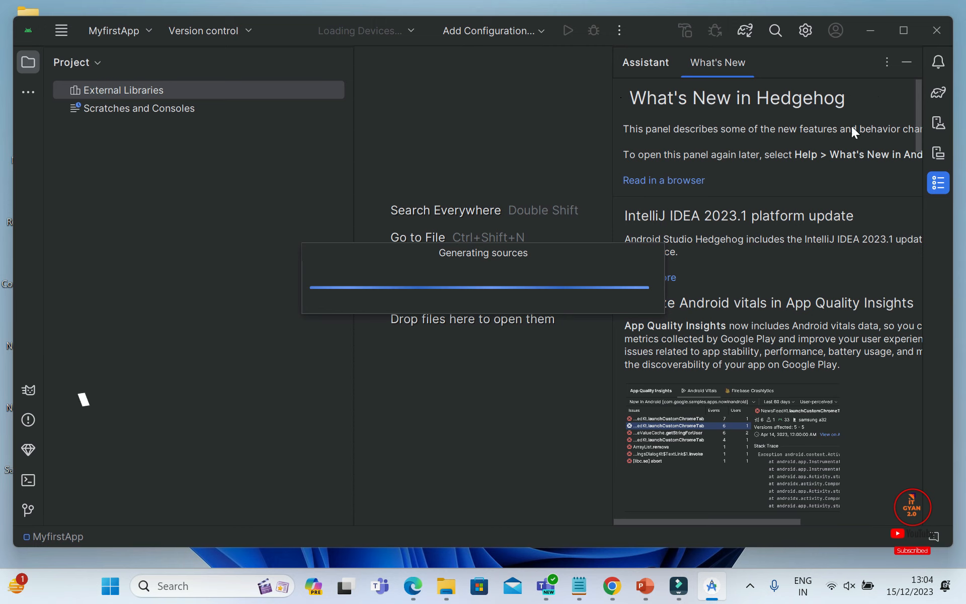
Hide the What's New assistant and maximize the MyfirstApp project window.
{"action": "left_click", "coordinate": [907, 61]}
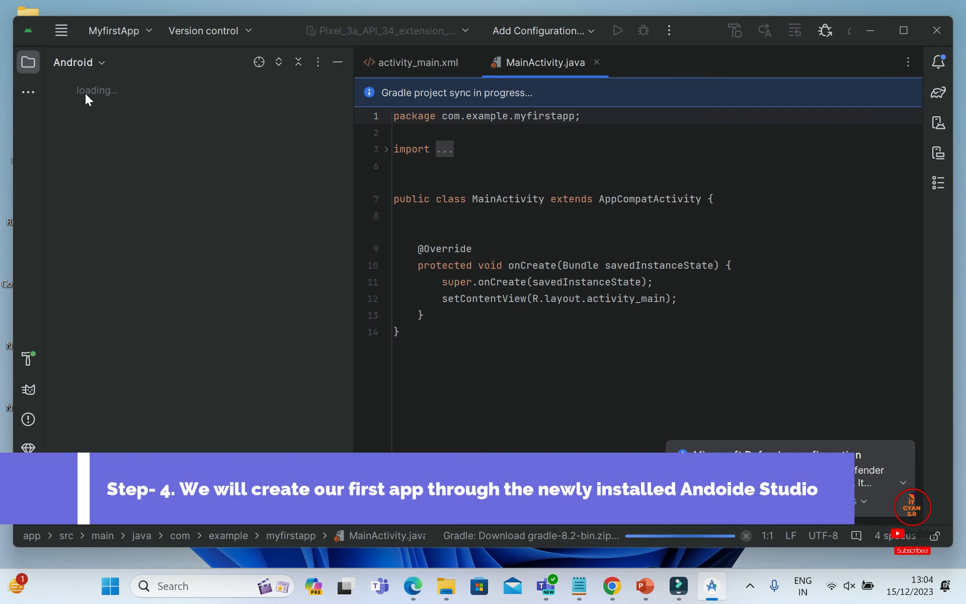
{"action": "left_click", "coordinate": [902, 28]}
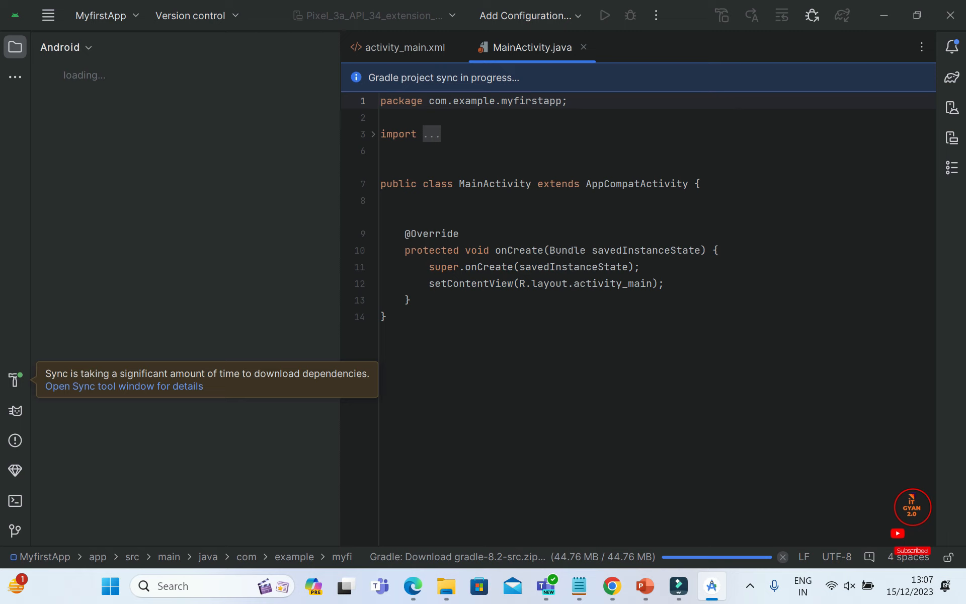
View the Gradle sync details, keep the MyfirstApp import process running, and shrink the Build pane.
{"action": "left_click", "coordinate": [154, 389]}
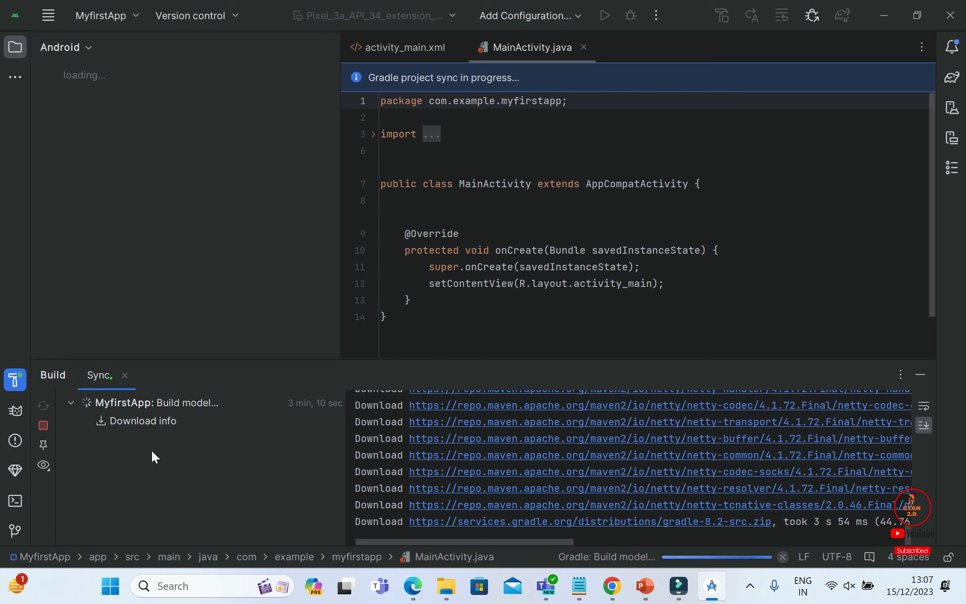
{"action": "left_click", "coordinate": [124, 376]}
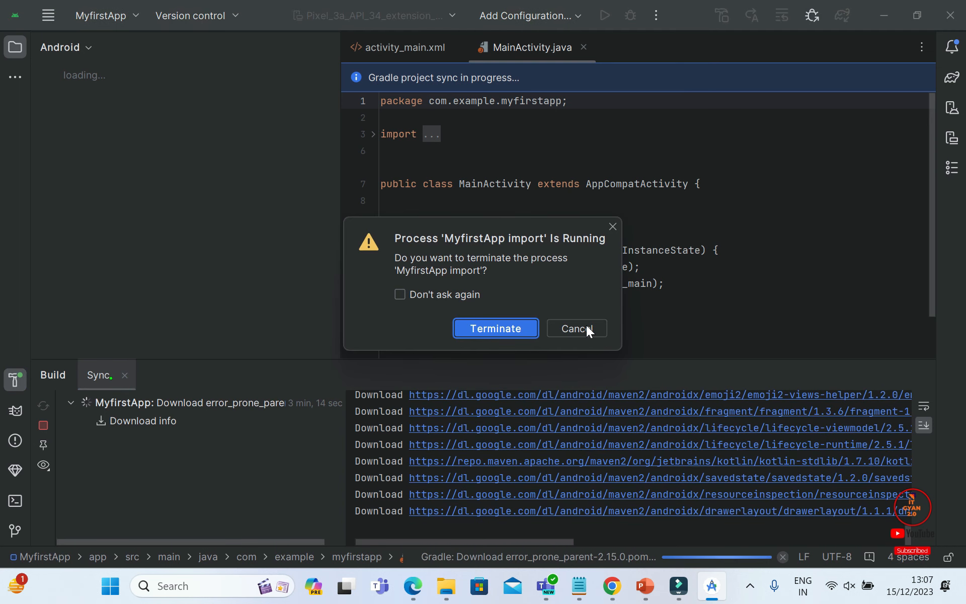
{"action": "left_click", "coordinate": [586, 328]}
{"action": "left_click_drag", "start_coordinate": [436, 365], "coordinate": [457, 540]}
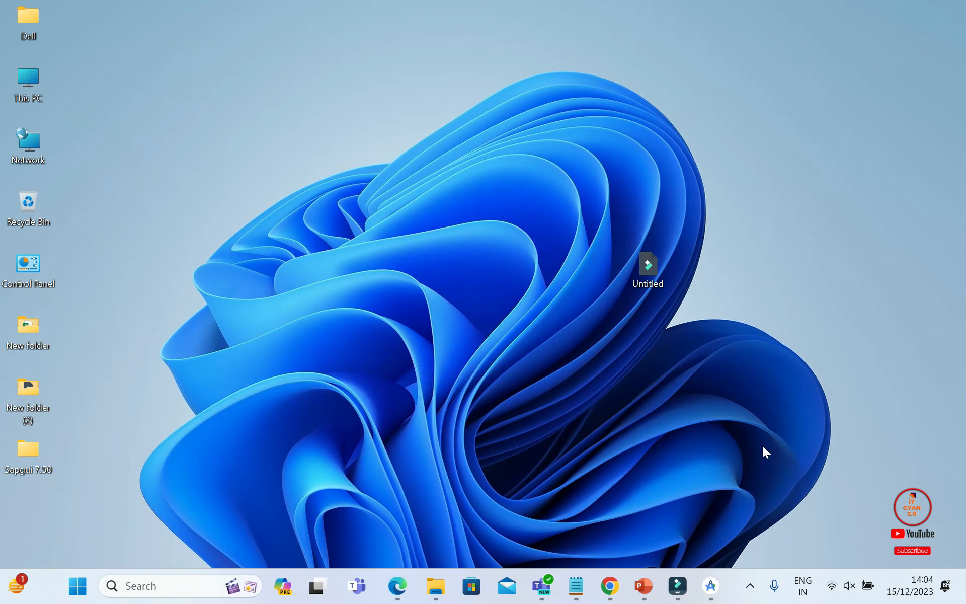
Bring Android Studio to the front and collapse the java and app folders in the Android project view.
{"action": "left_click", "coordinate": [714, 586]}
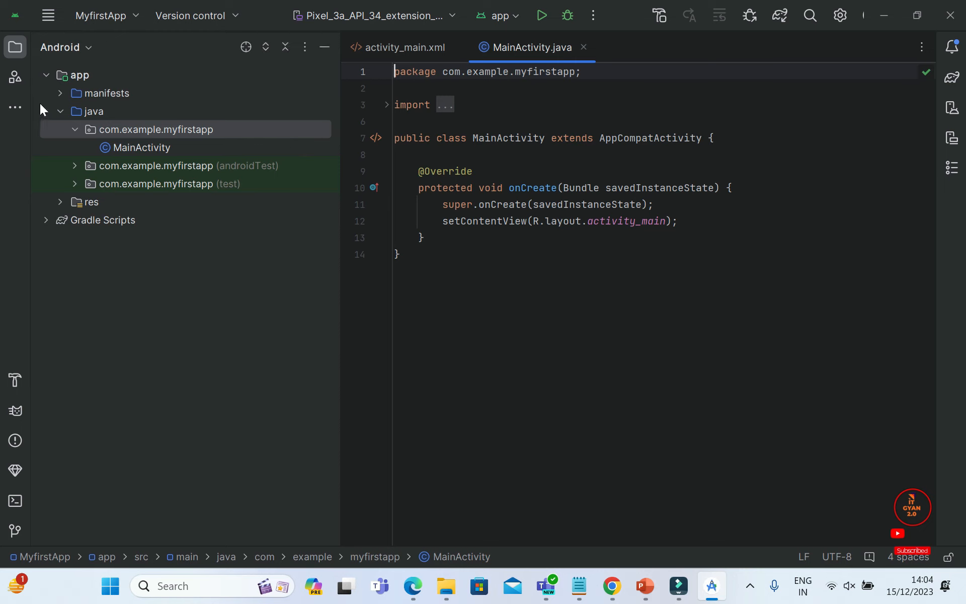
{"action": "left_click", "coordinate": [62, 110]}
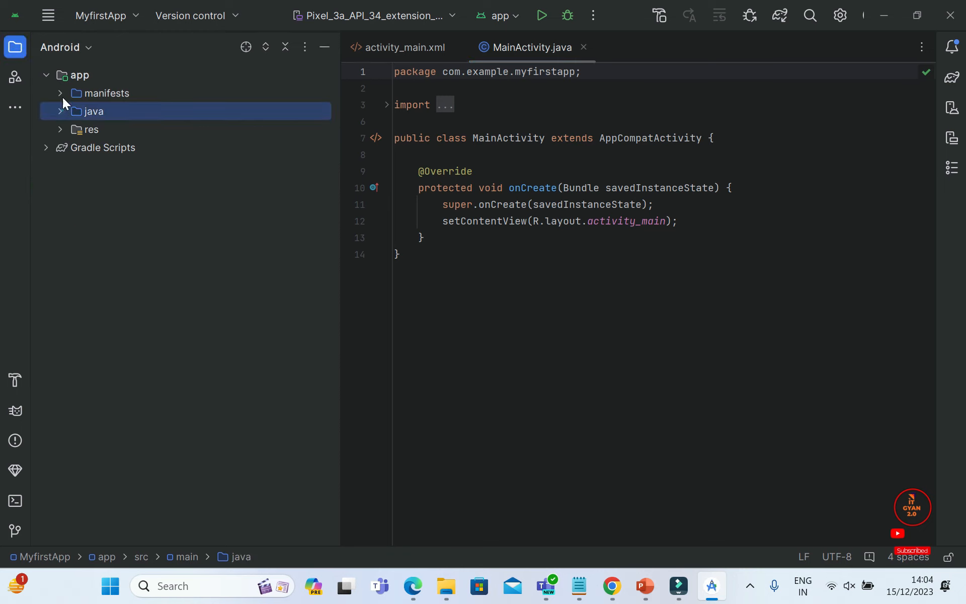
{"action": "left_click", "coordinate": [50, 74]}
{"action": "left_click", "coordinate": [89, 48]}
{"action": "left_click", "coordinate": [82, 245]}
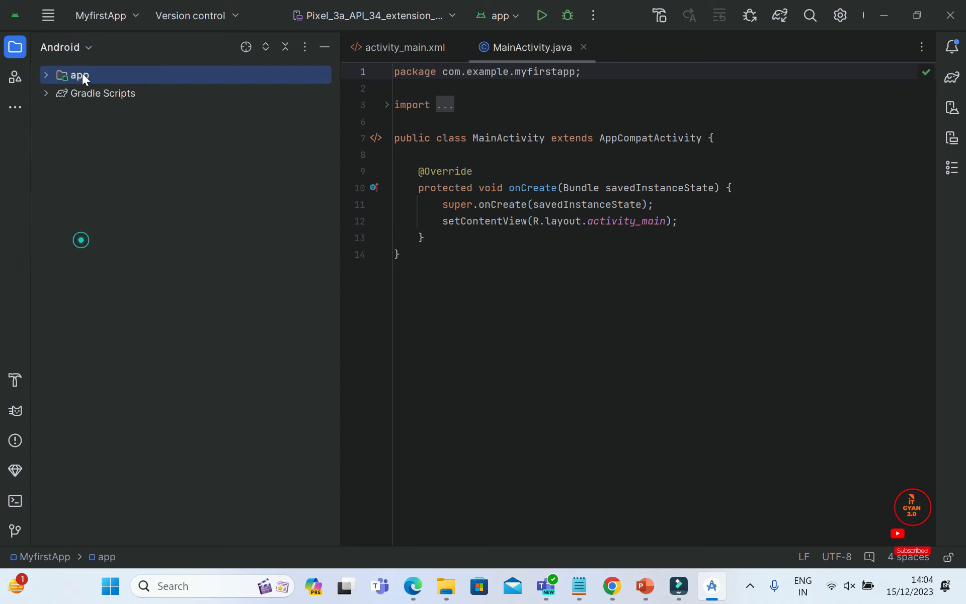
Expand Gradle Scripts and the app's java, res and manifests folders in the project tree, and select AndroidManifest.xml.
{"action": "left_click", "coordinate": [45, 93]}
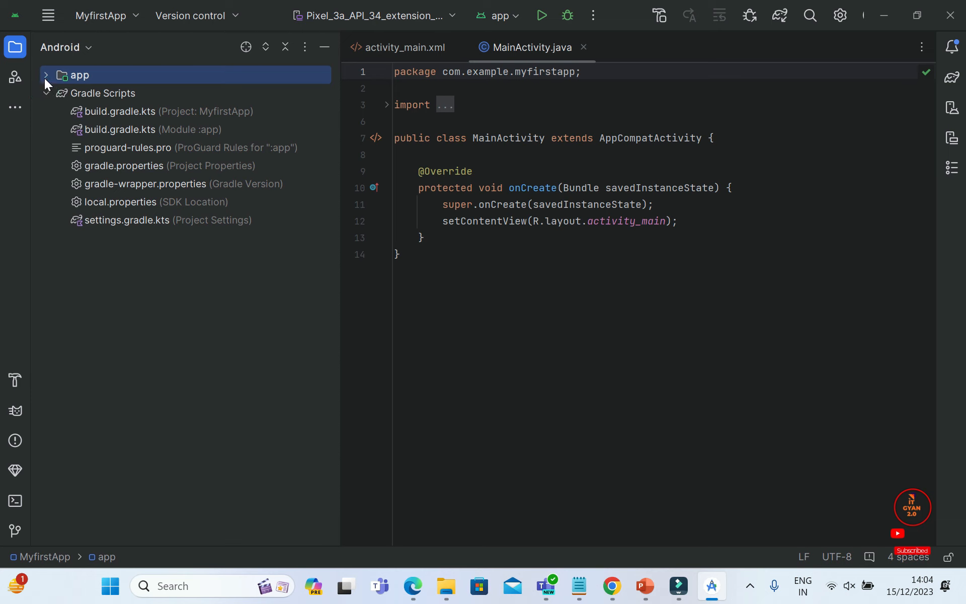
{"action": "left_click", "coordinate": [45, 77]}
{"action": "left_click", "coordinate": [60, 93]}
{"action": "left_click", "coordinate": [59, 93]}
{"action": "left_click", "coordinate": [61, 111]}
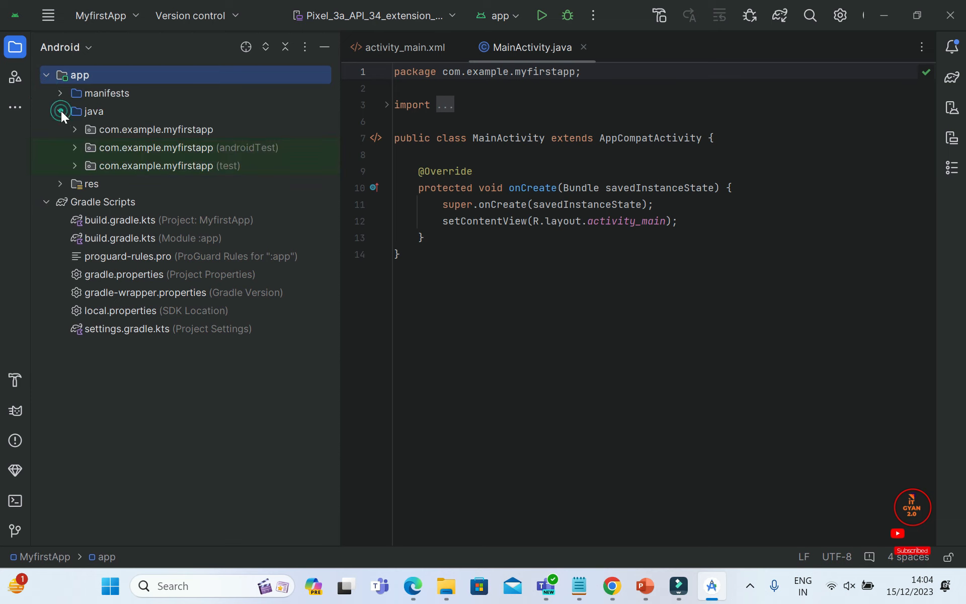
{"action": "left_click", "coordinate": [59, 184]}
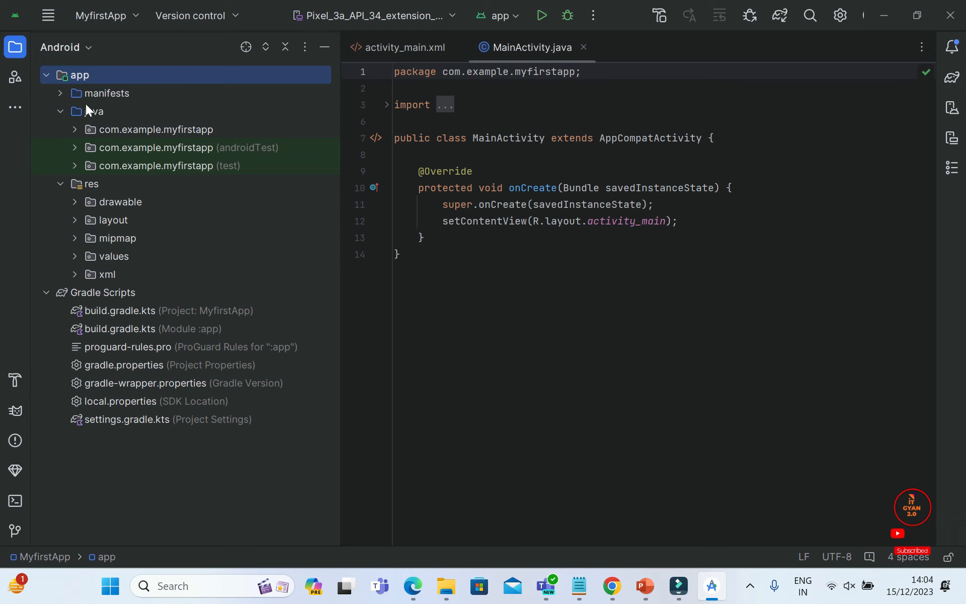
{"action": "left_click", "coordinate": [61, 93]}
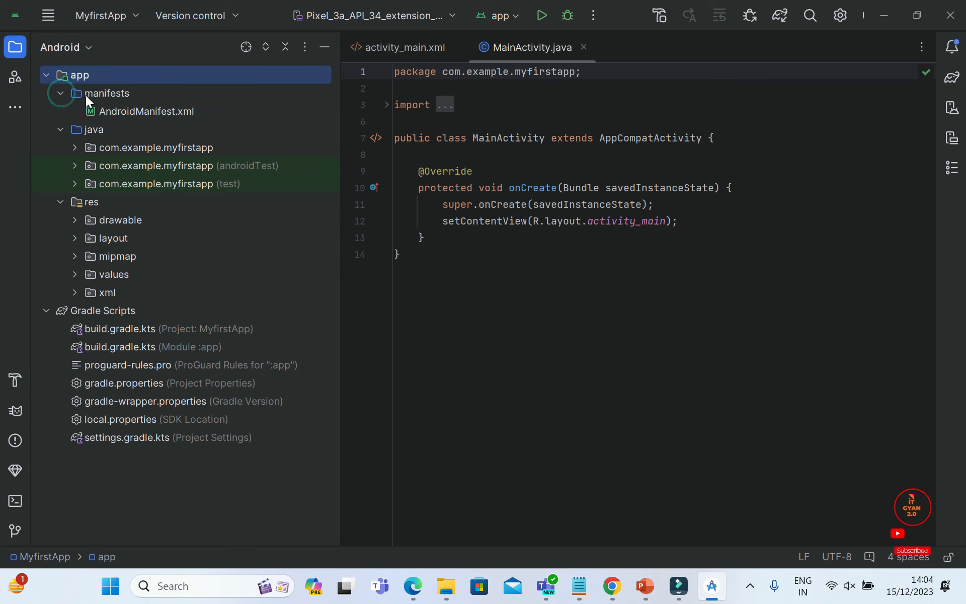
{"action": "left_click", "coordinate": [153, 111]}
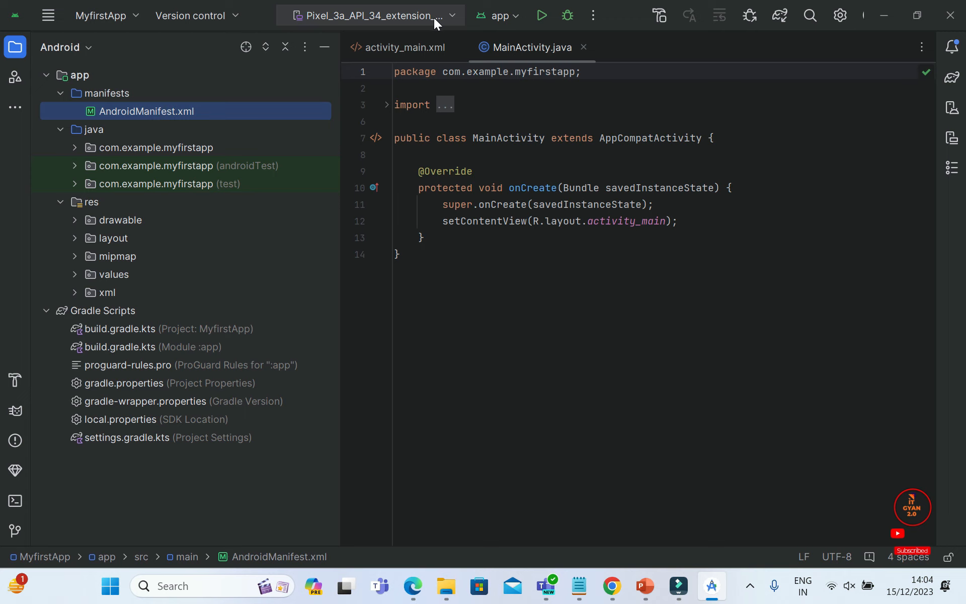
Look over the version control options, the device selector and the app run configuration choices, leaving them as set.
{"action": "left_click", "coordinate": [242, 14]}
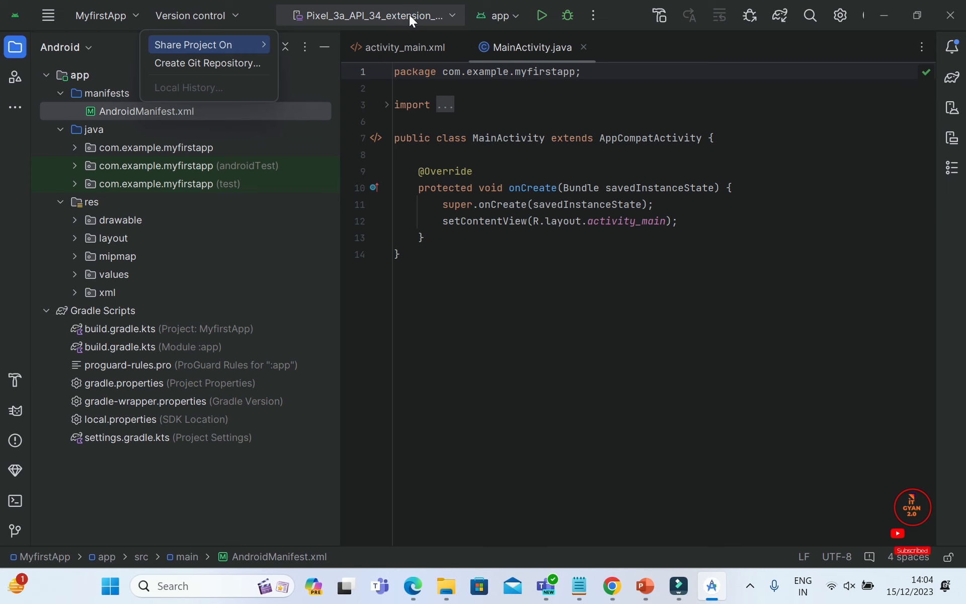
{"action": "left_click", "coordinate": [449, 16]}
{"action": "left_click", "coordinate": [449, 16]}
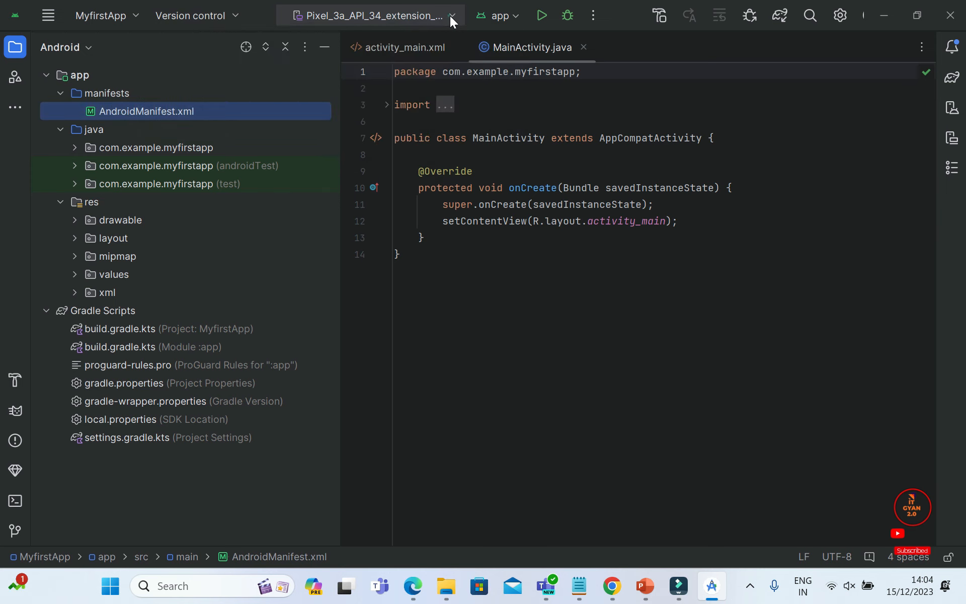
{"action": "left_click", "coordinate": [517, 16]}
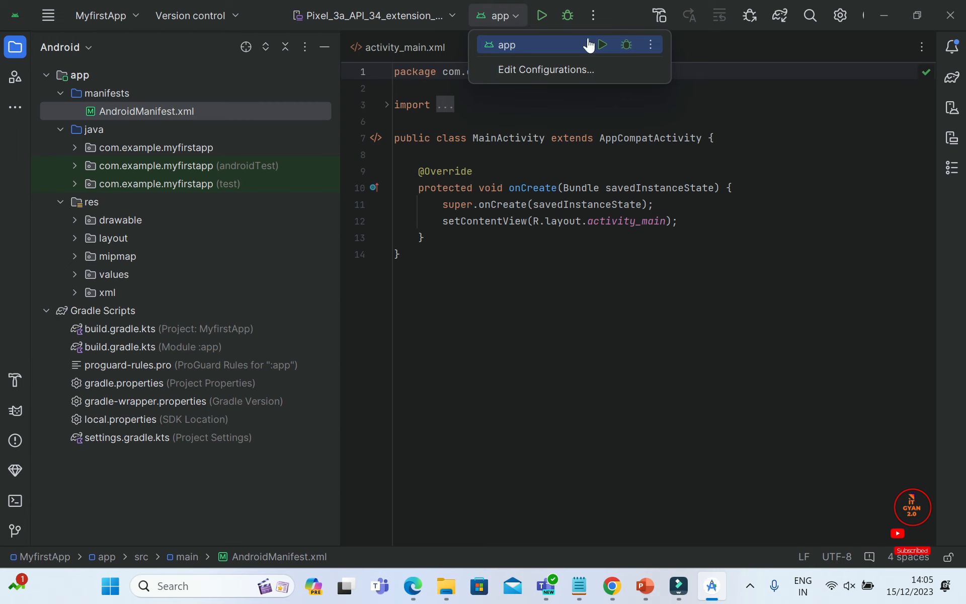
{"action": "key", "text": "Down"}
{"action": "left_click", "coordinate": [622, 12]}
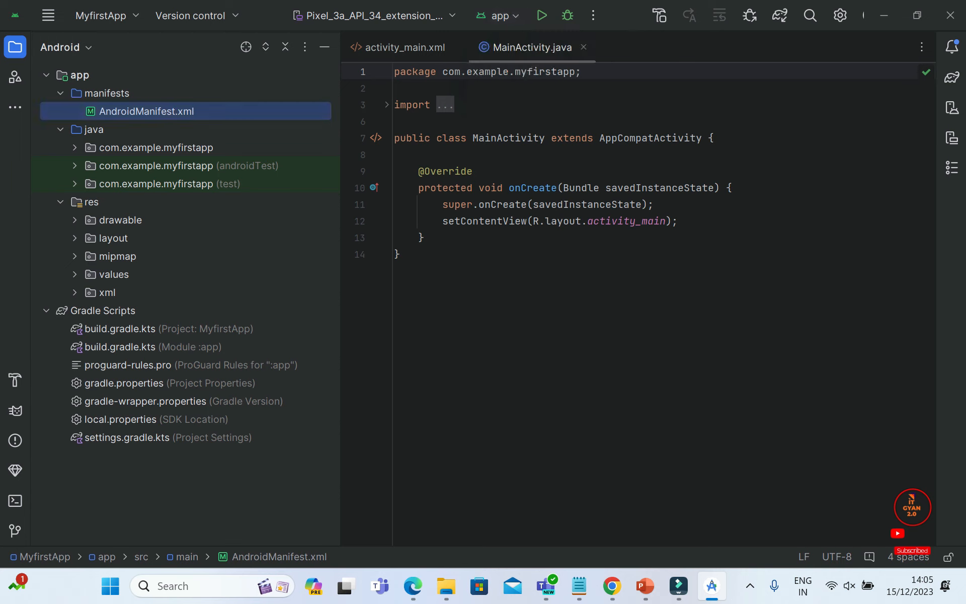